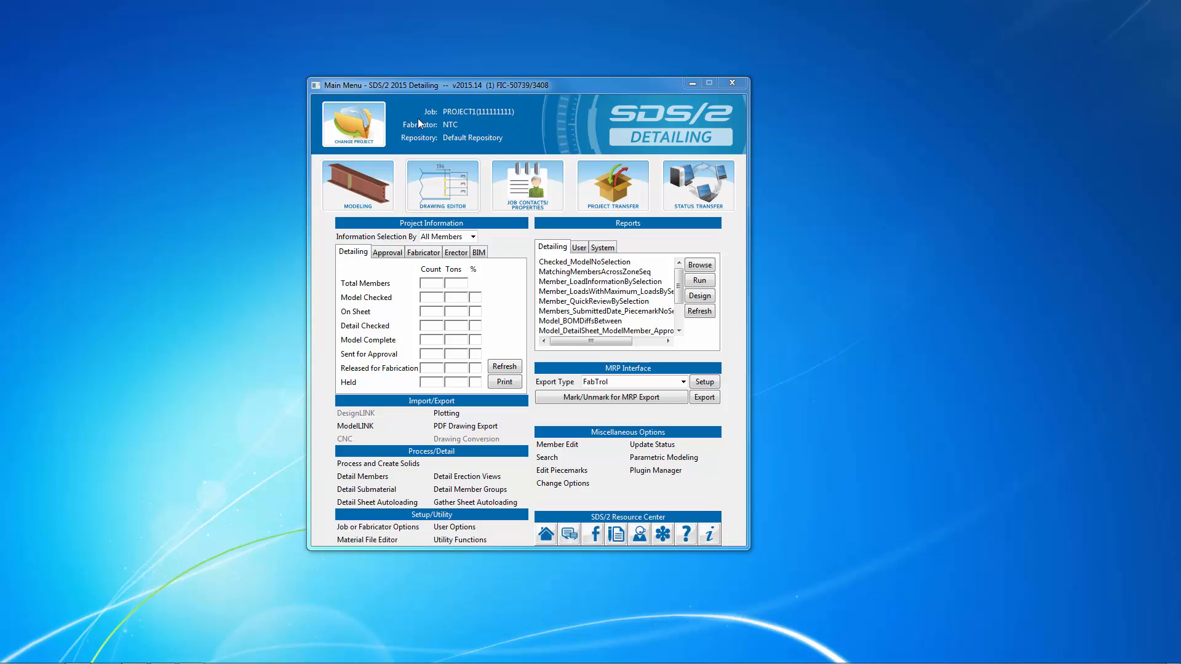
left_click(362, 128)
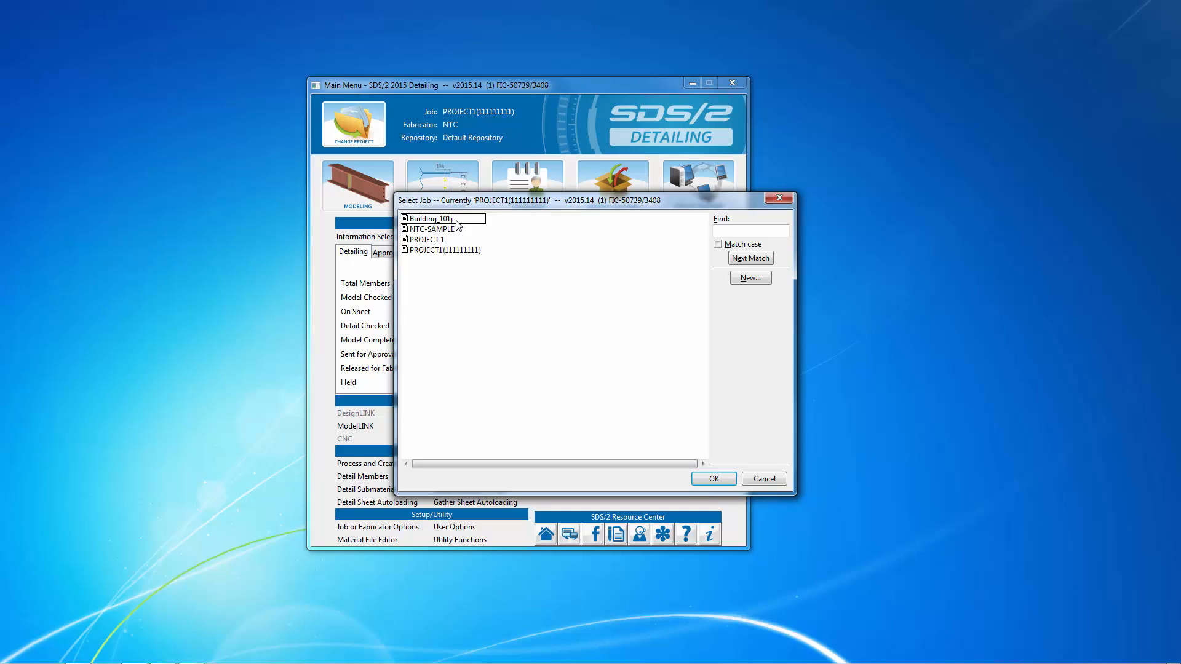
double_click(437, 250)
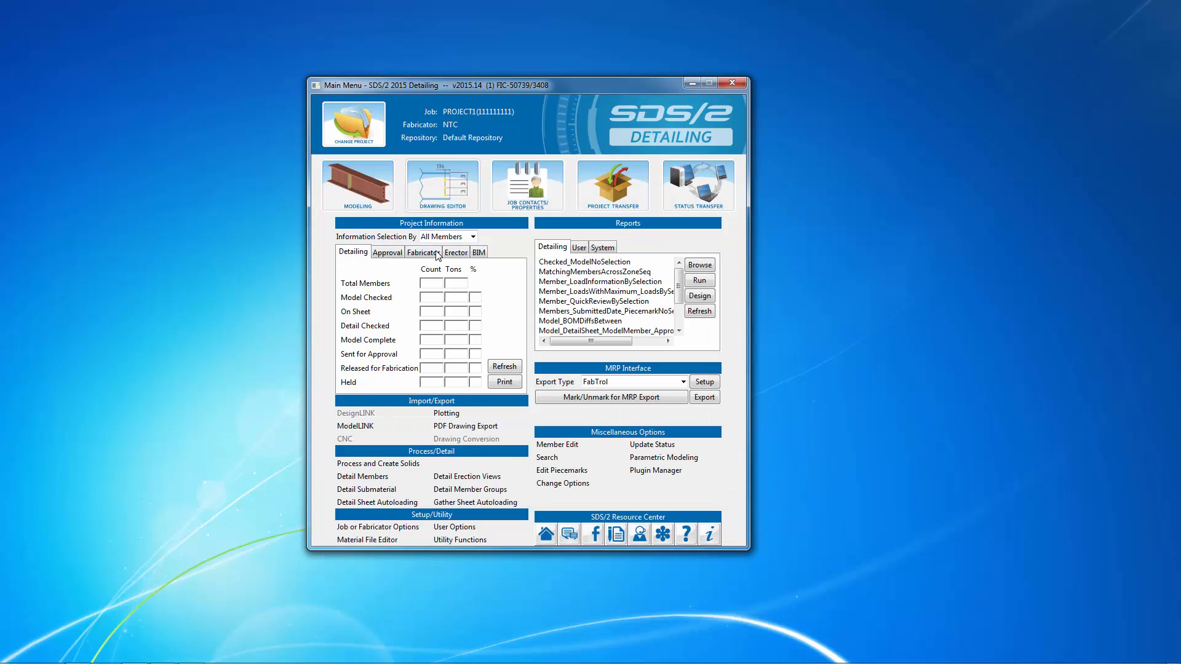
left_click(352, 179)
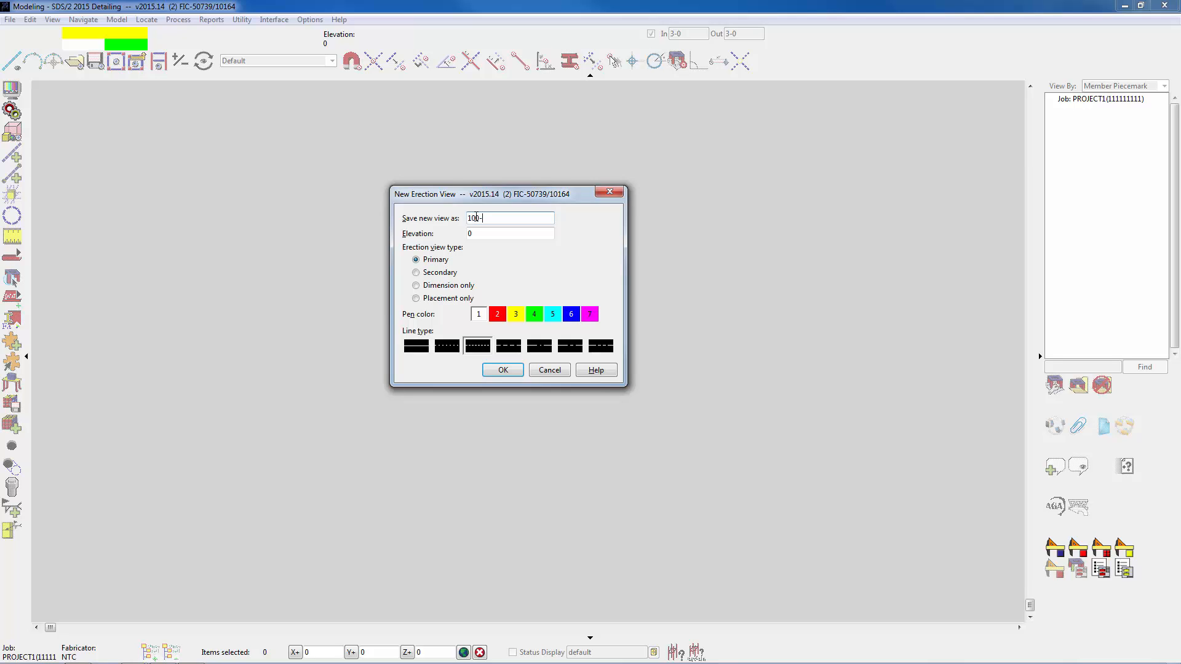
Create a primary erection view named 100-0 at elevation 100-0, using the fifth line type.
type("0")
key("Tab")
type("100-")
left_click_drag(497, 218, 464, 222)
left_click(540, 346)
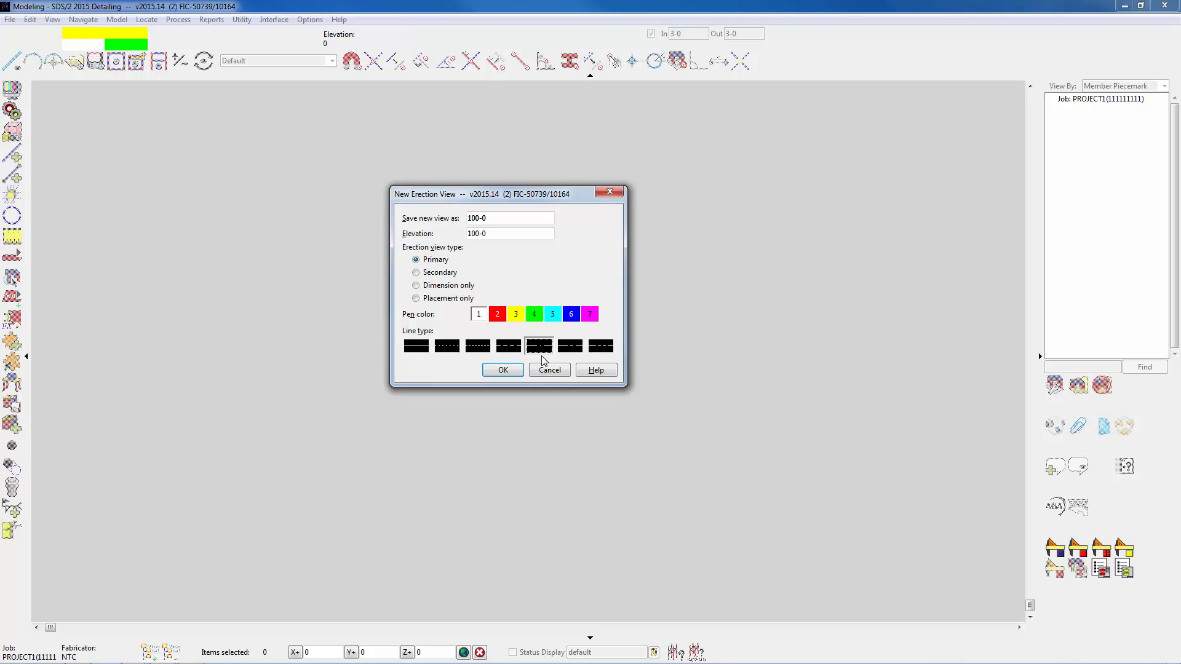
left_click(509, 374)
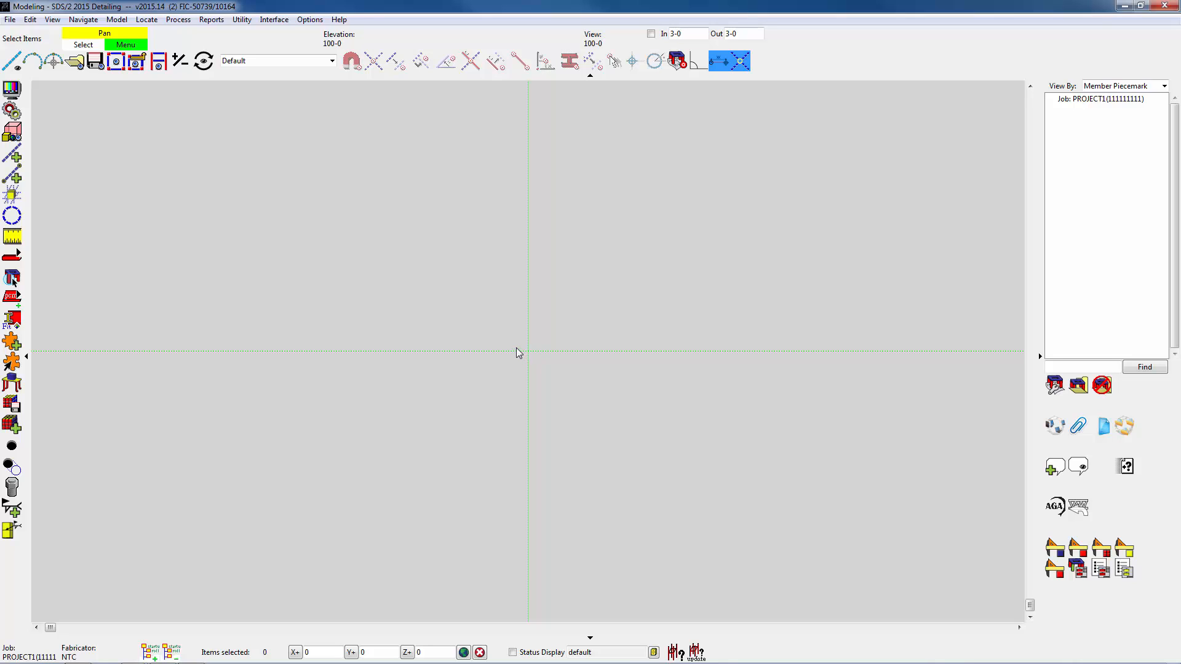
left_click(16, 157)
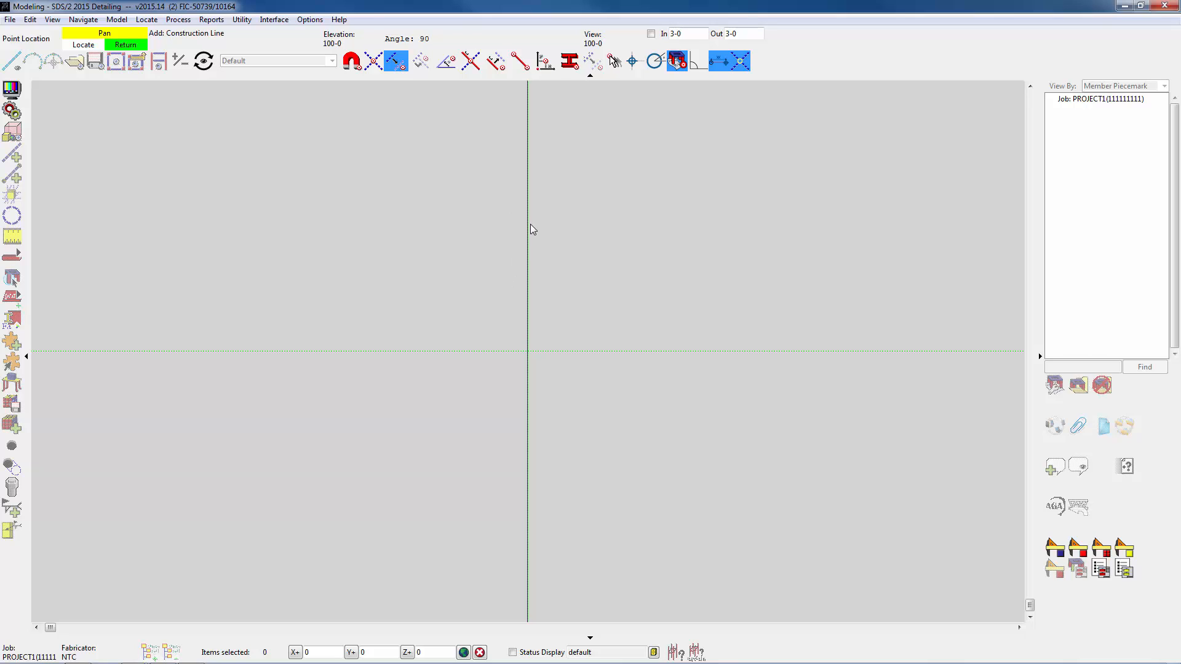
left_click(397, 64)
left_click(375, 63)
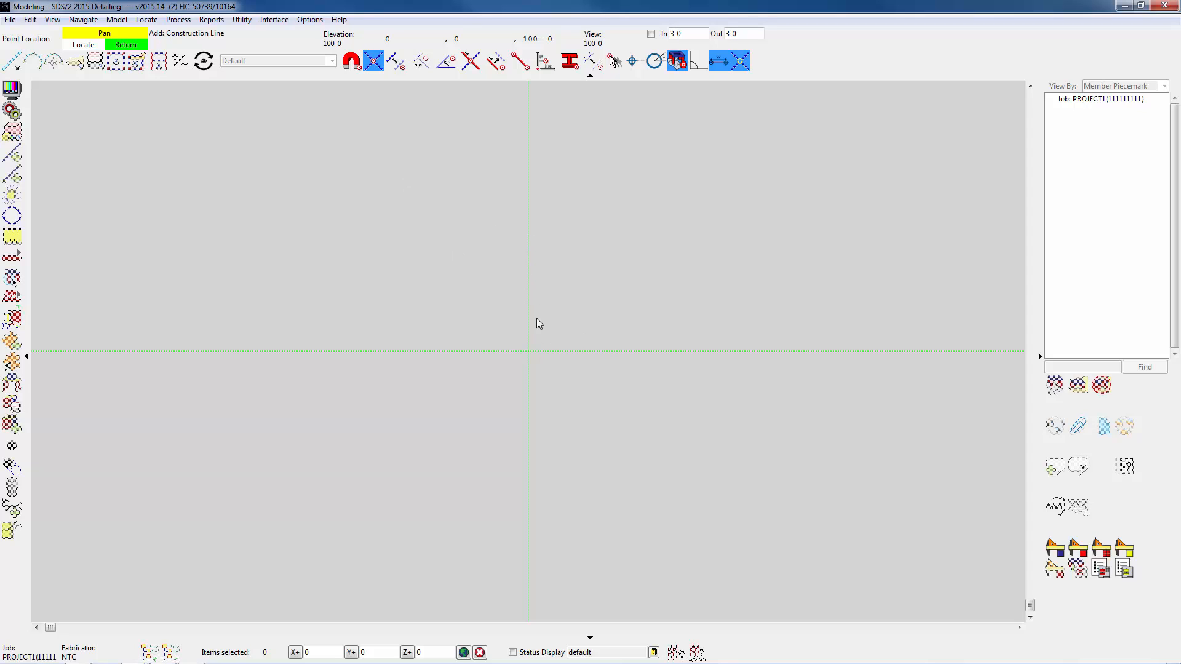
left_click(527, 352)
right_click(453, 217)
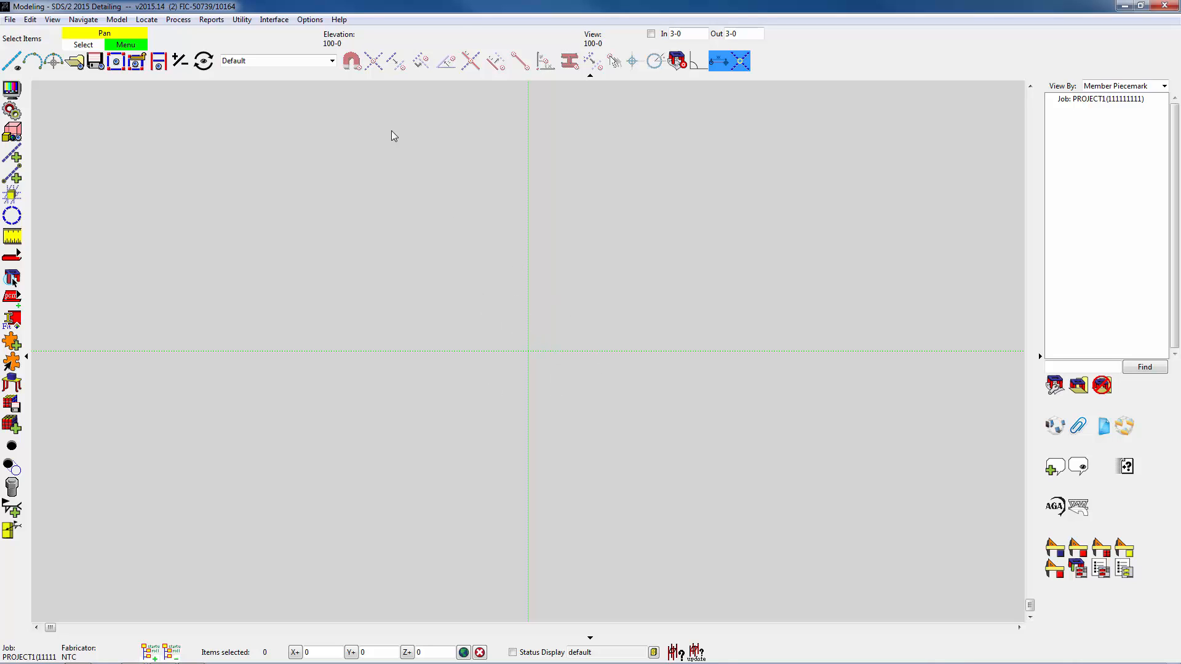
Set modeling background color 1 to black in the user options.
left_click(310, 20)
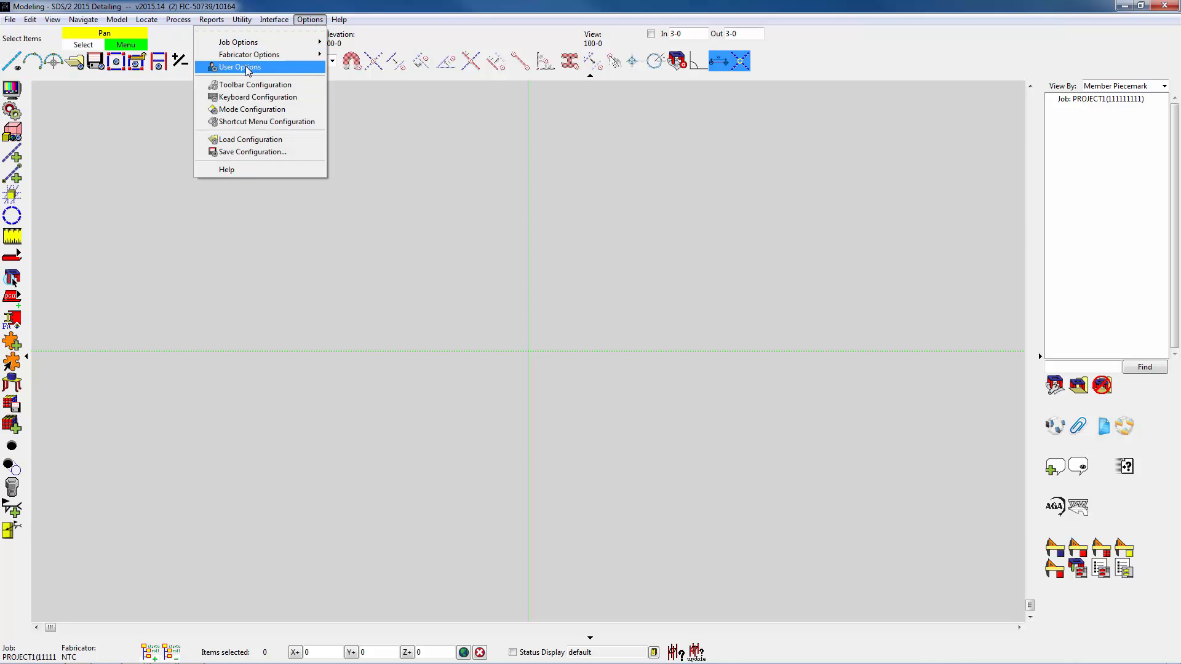
left_click(246, 66)
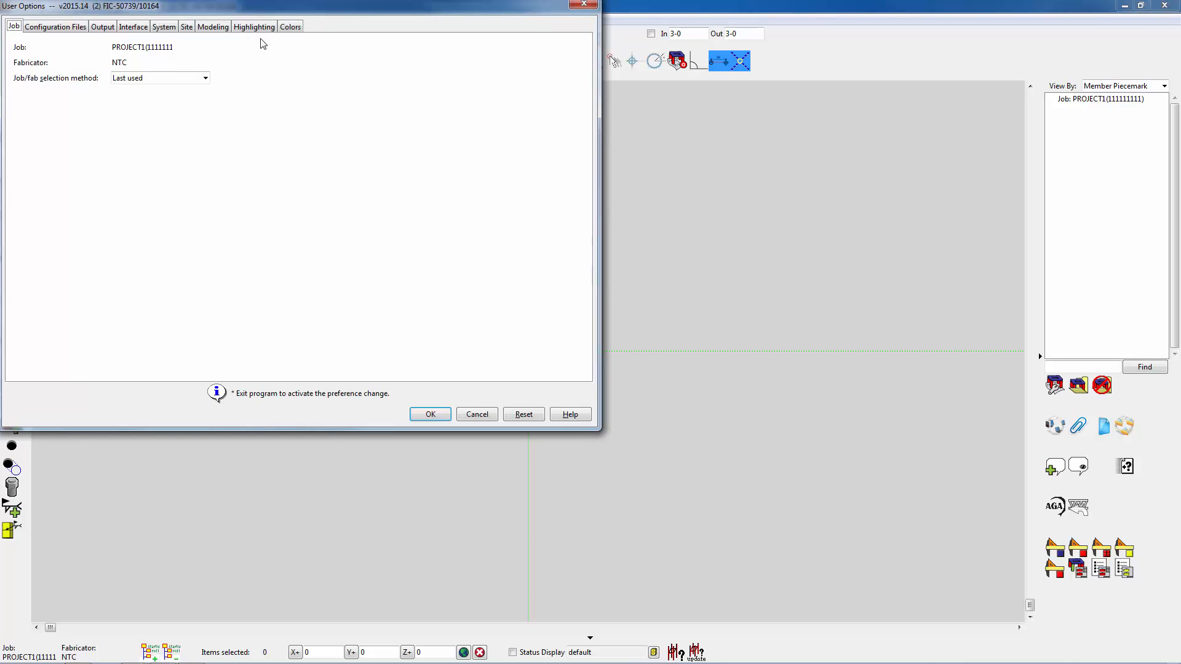
left_click(294, 28)
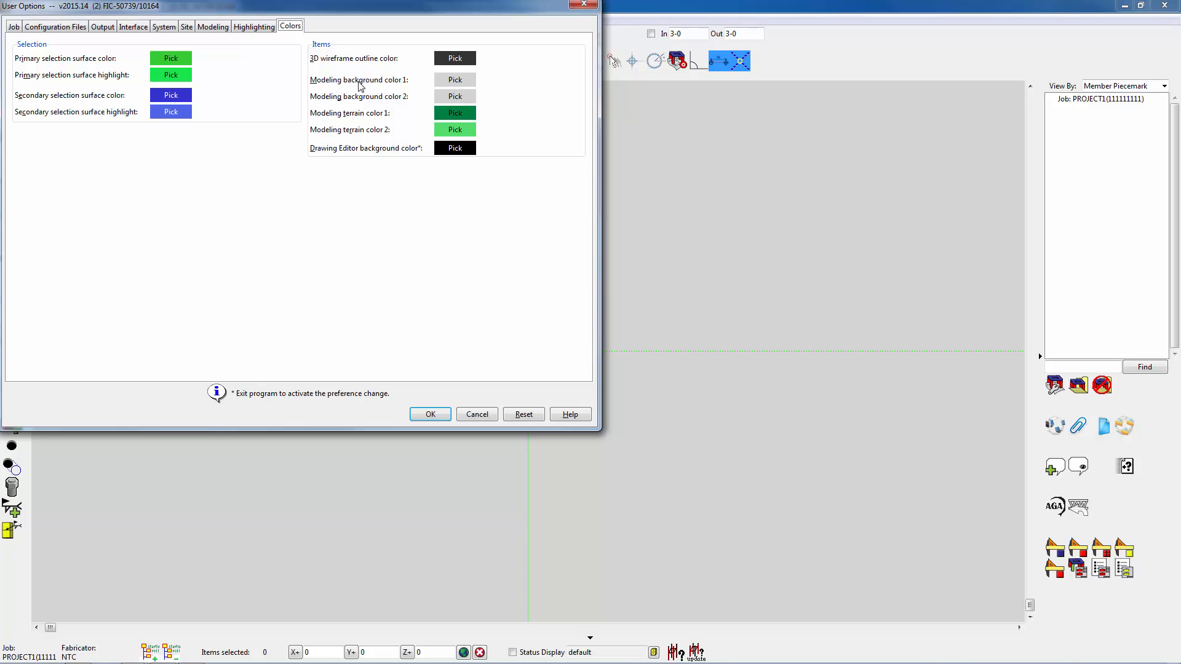
left_click(458, 81)
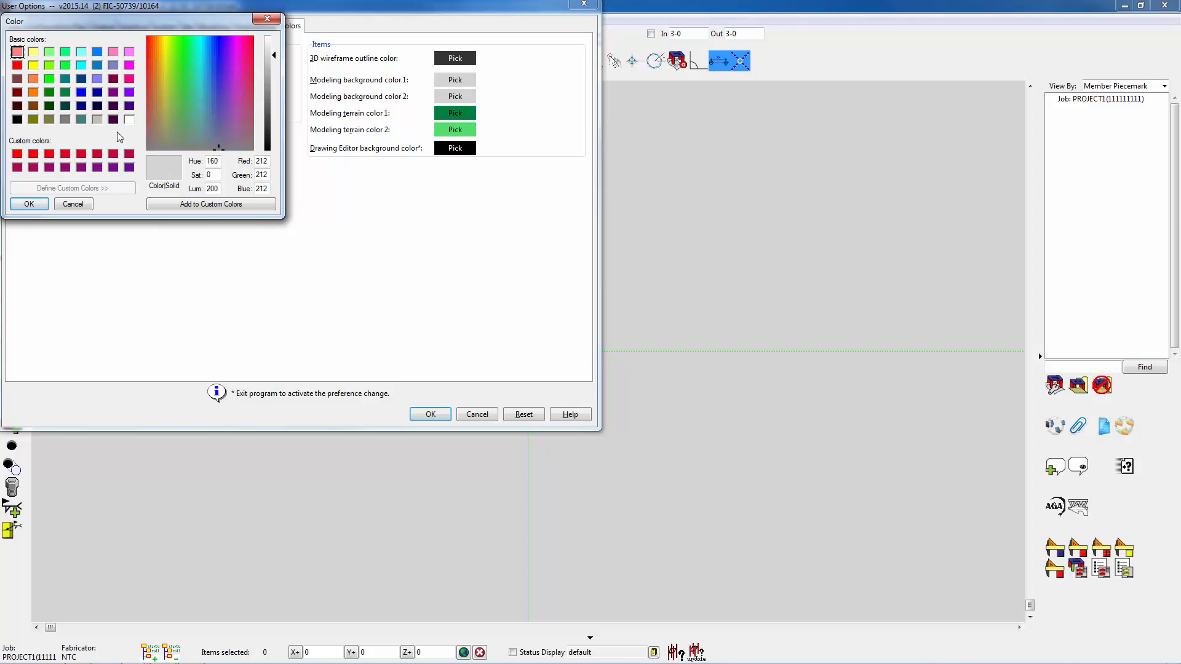
left_click(18, 119)
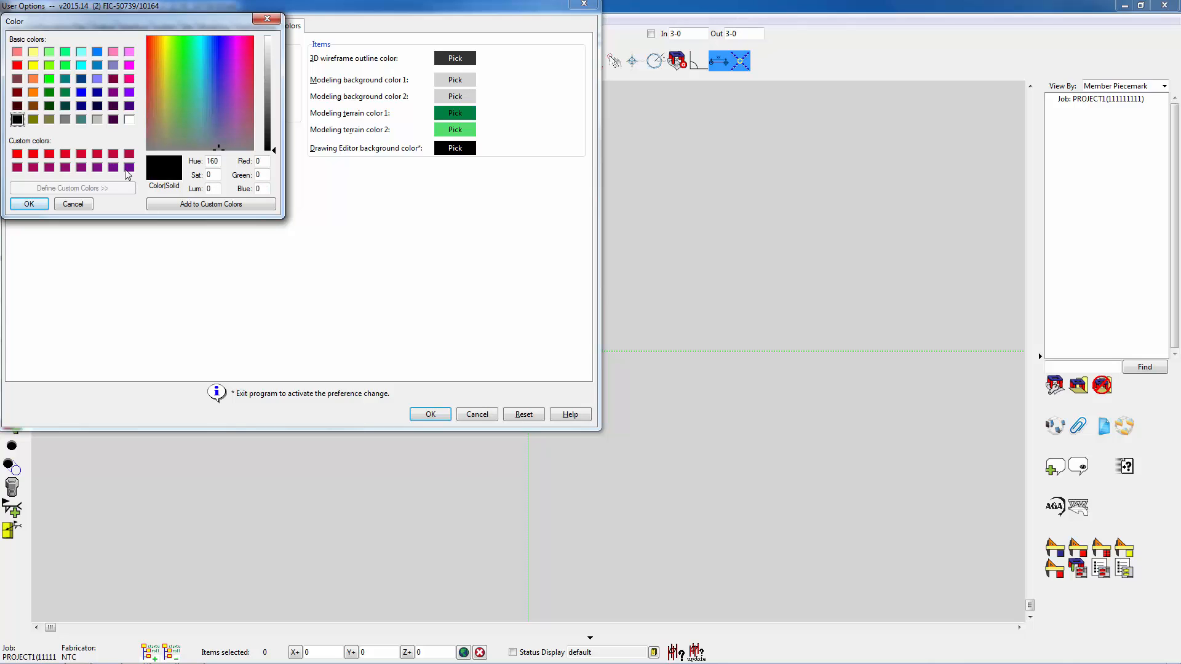
left_click(29, 205)
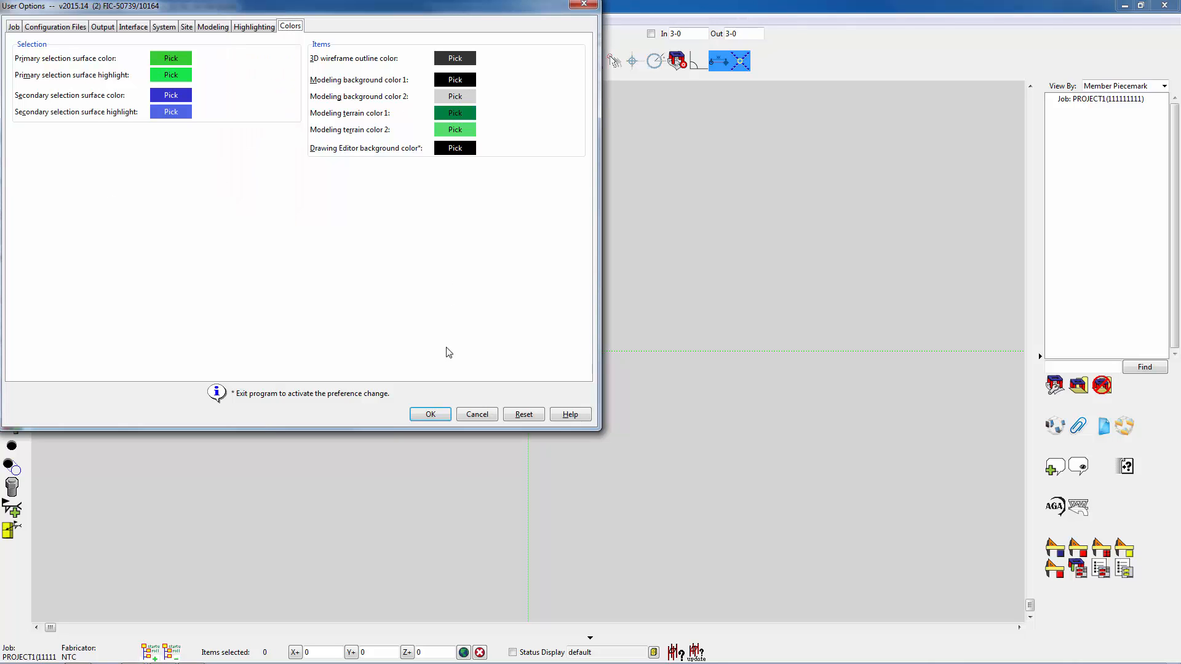
left_click(432, 415)
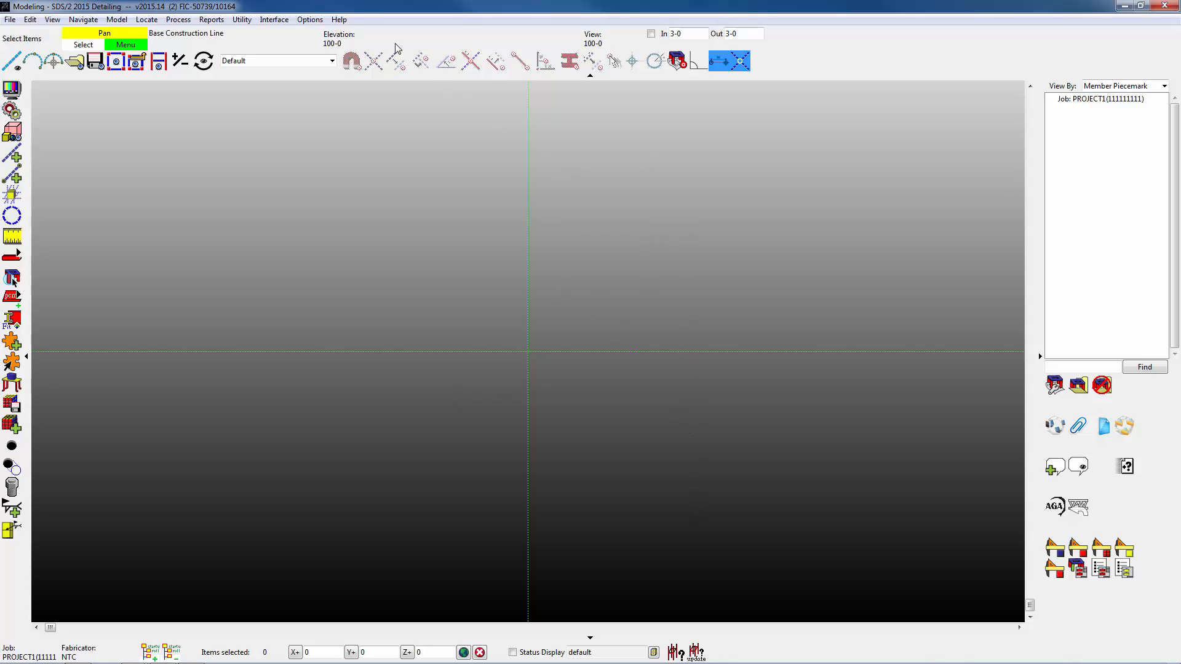
Set modeling background color 2 to black in the user options.
left_click(310, 19)
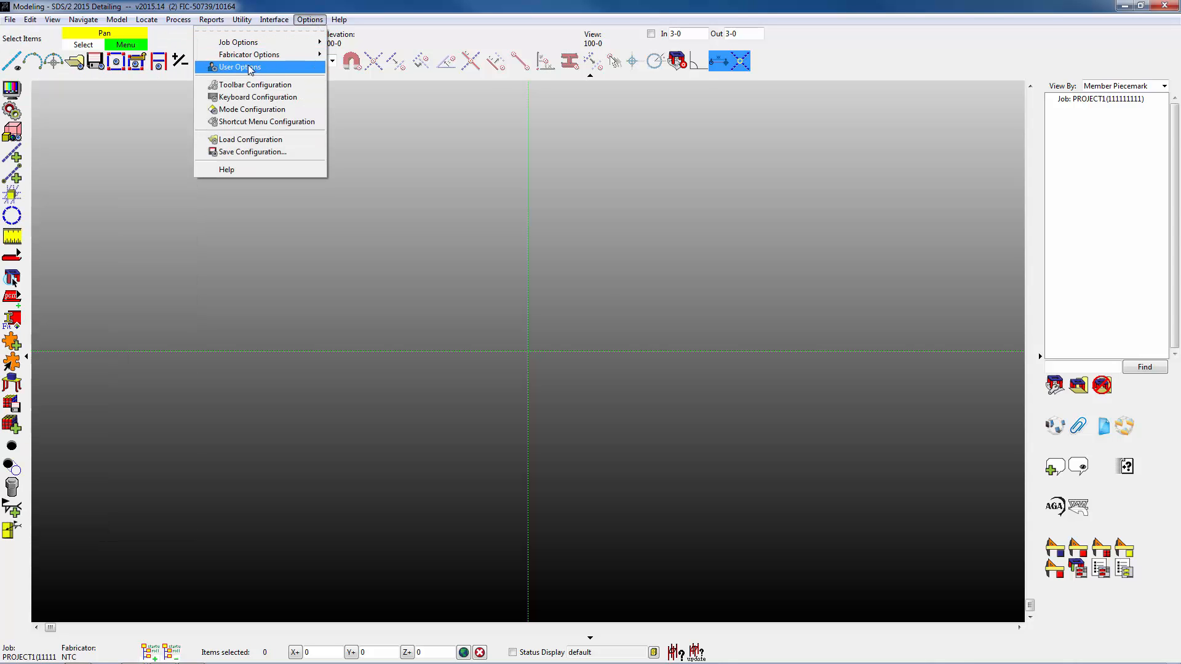
left_click(250, 67)
left_click(291, 26)
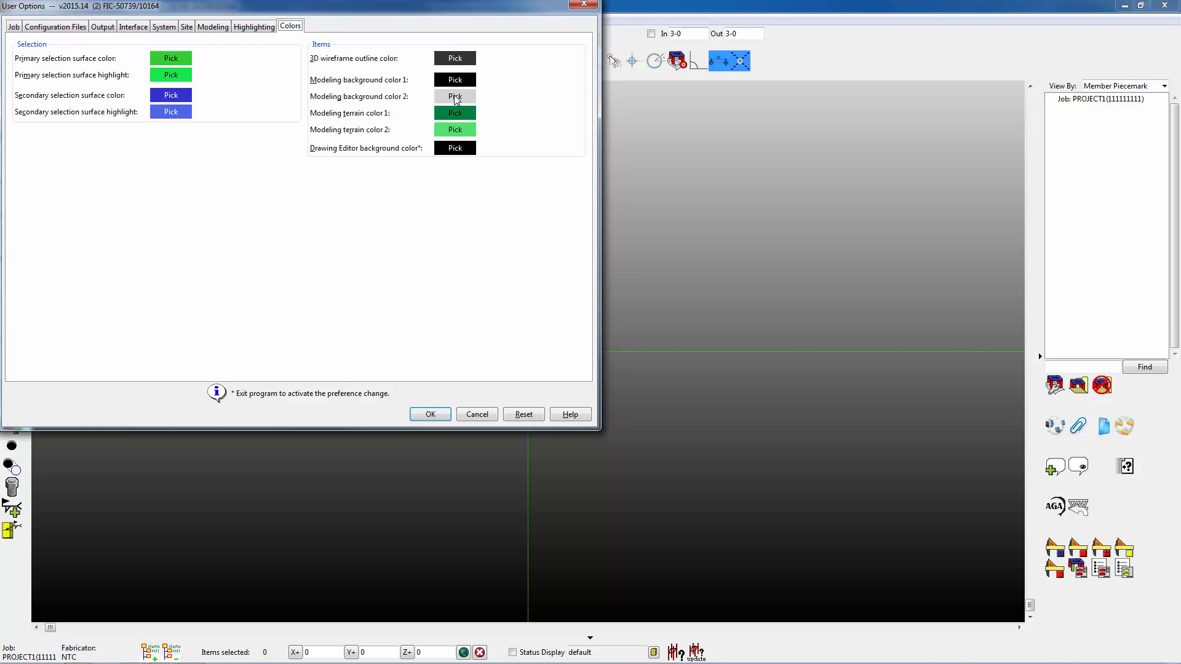
left_click(455, 97)
left_click(17, 119)
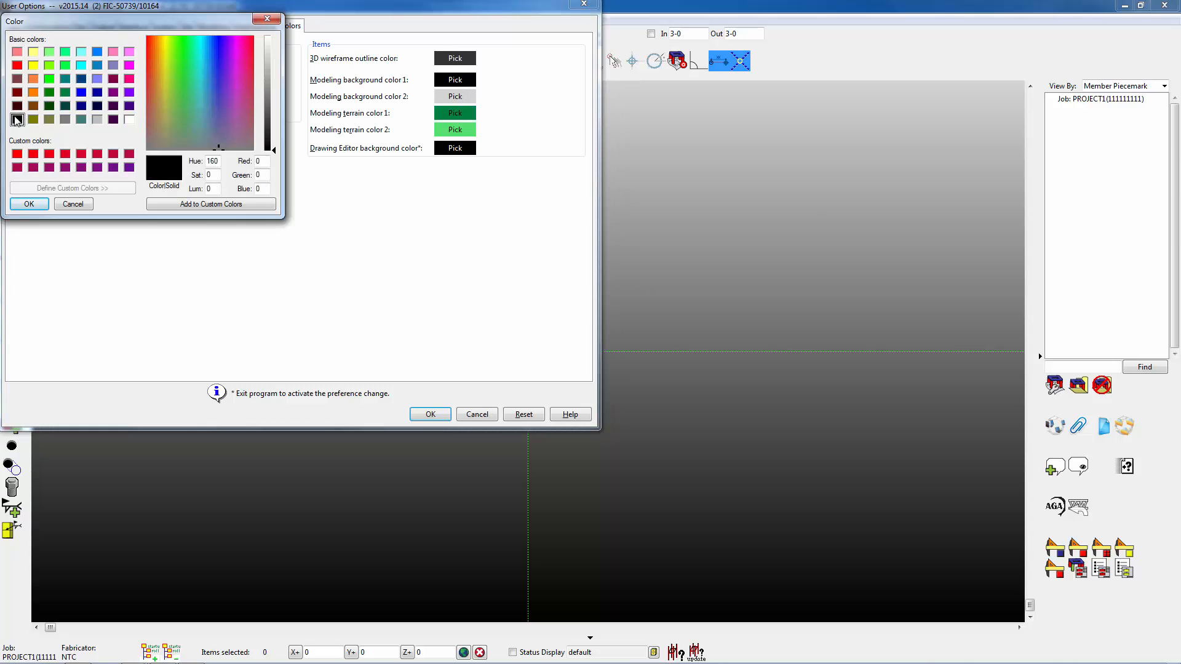
left_click(38, 204)
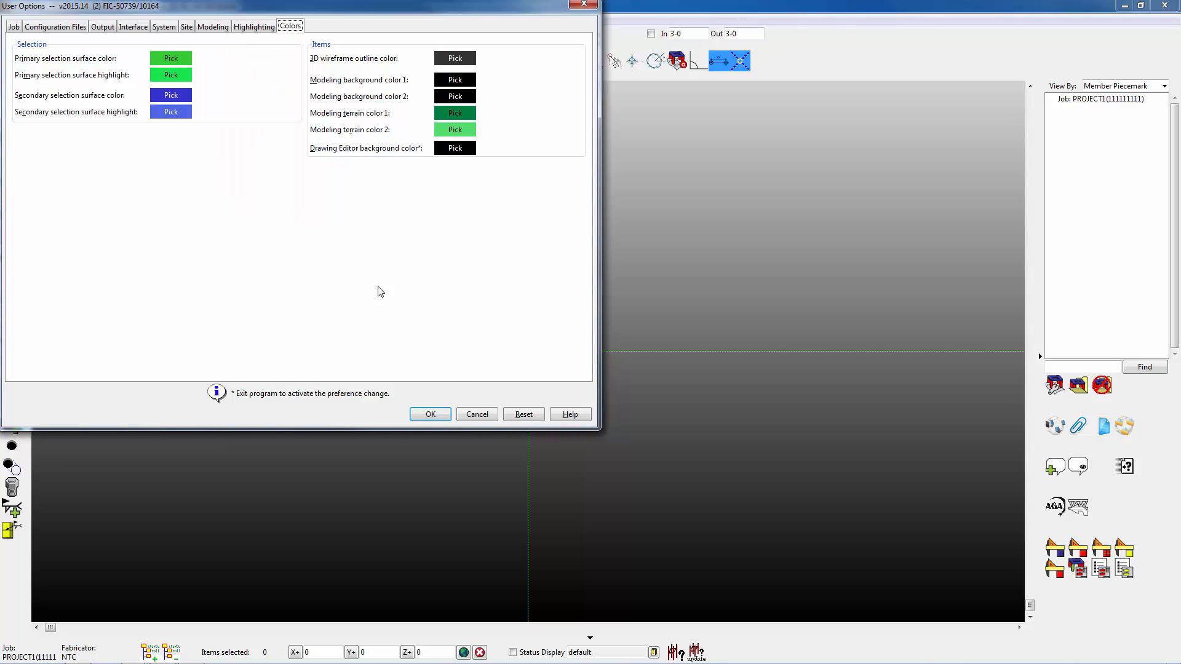
left_click(437, 415)
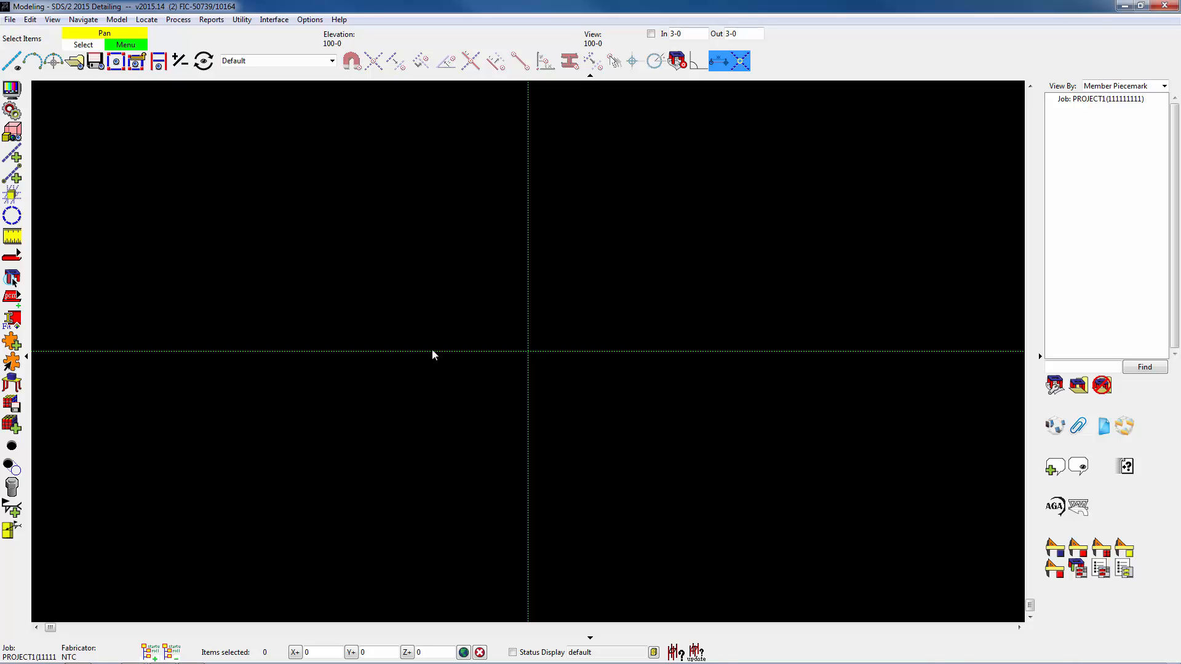
Add a construction line 15-0 above the horizontal base construction line, using the base construction line locate method.
left_click(14, 155)
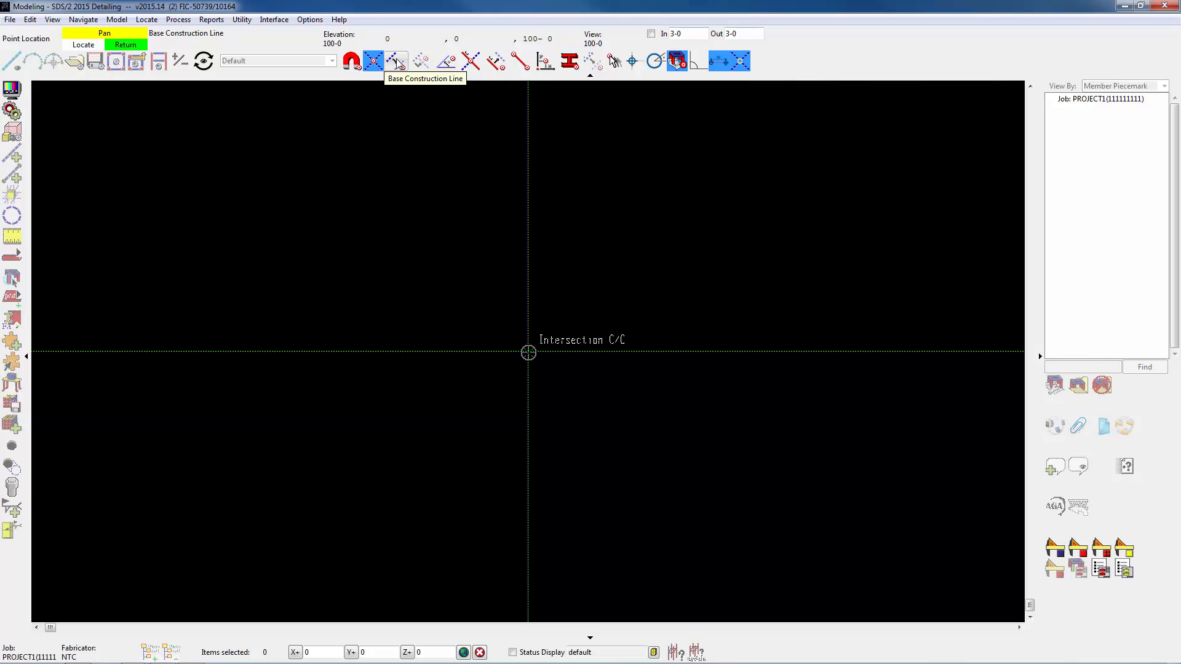
left_click(397, 62)
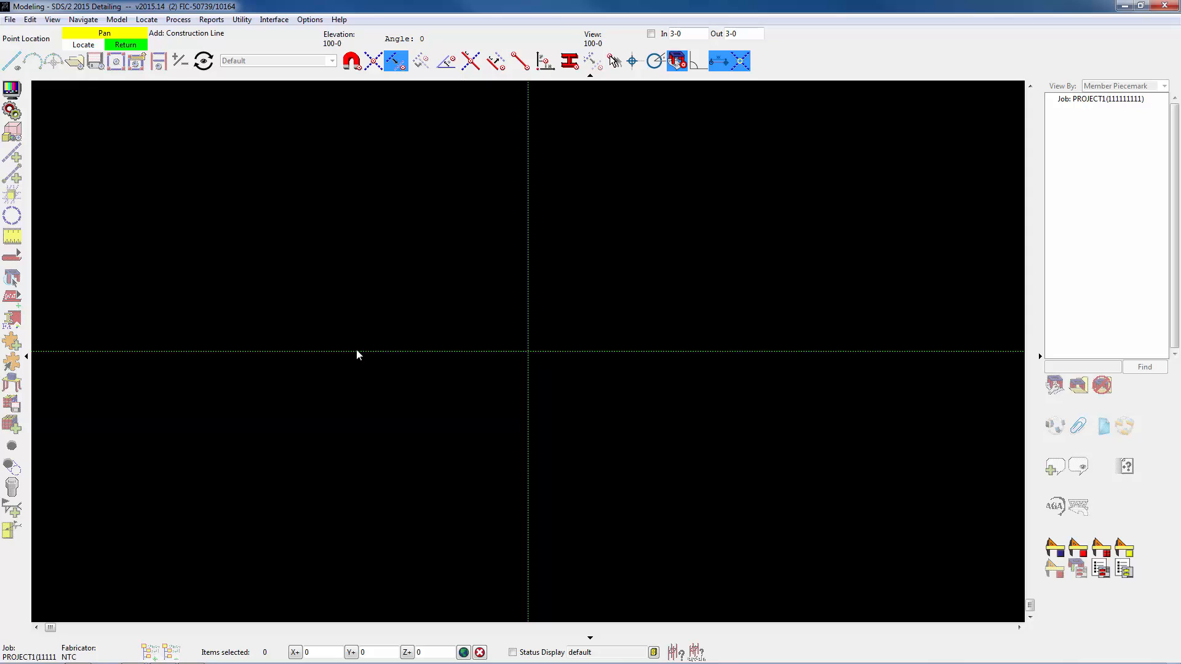
left_click(357, 350)
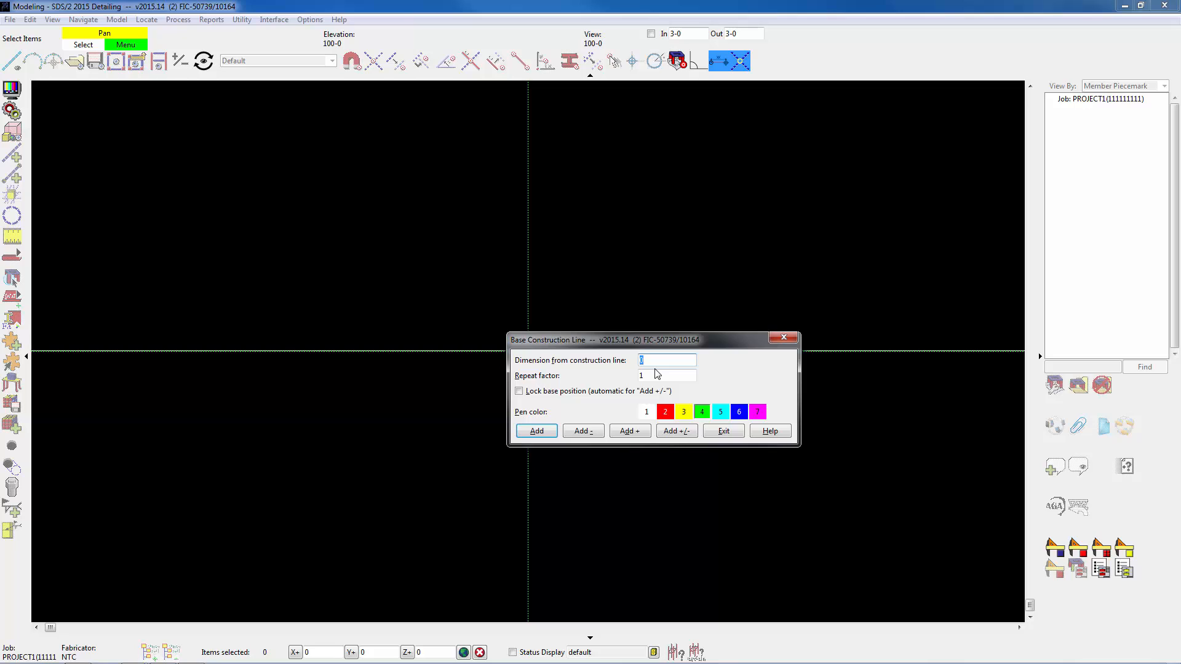
type("15-0")
left_click(541, 432)
left_click(537, 432)
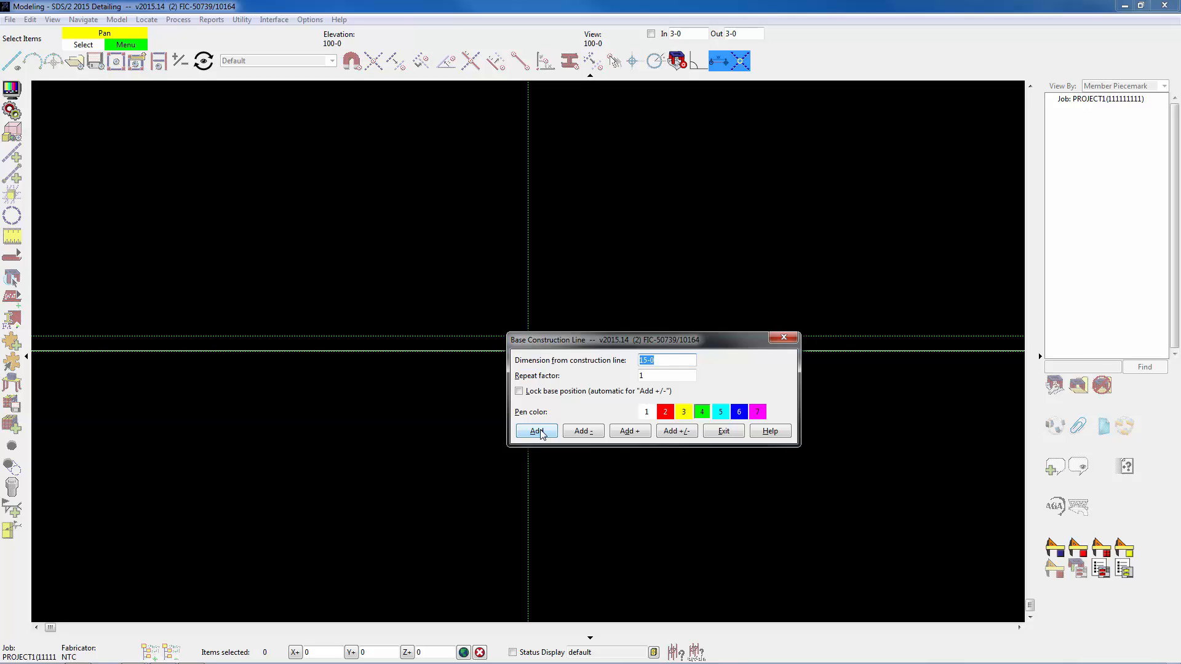
Add two more horizontal construction lines upward at successive spacings of 12-0 and 4-9, and finish the command.
type("12-0")
left_click(537, 431)
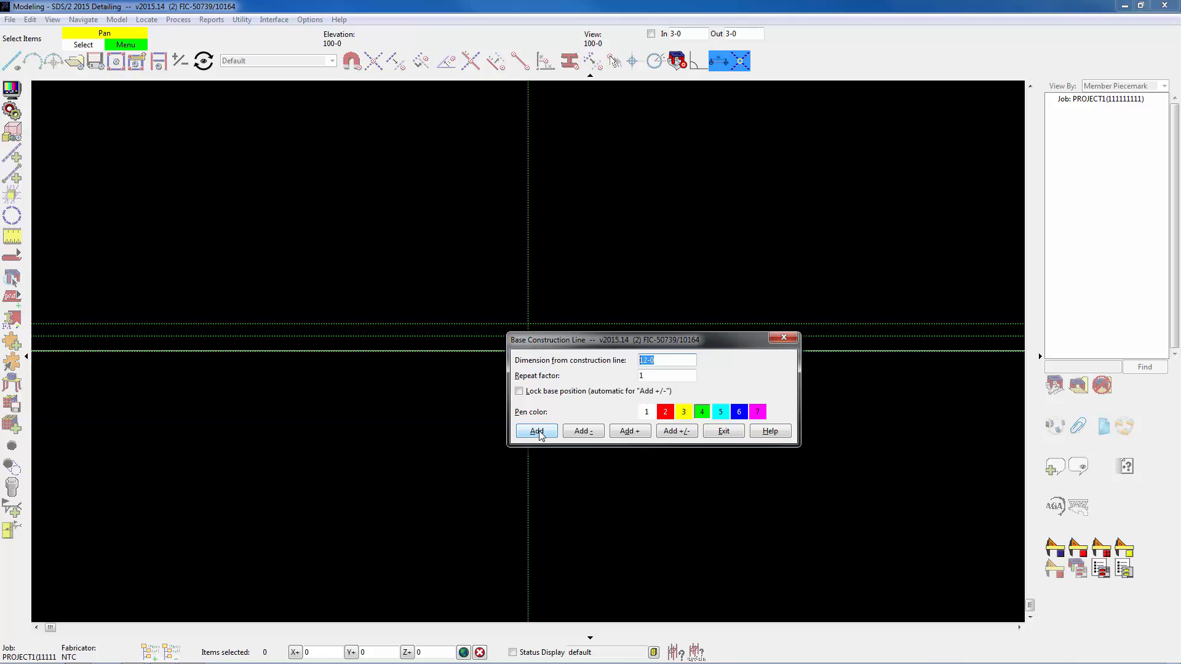
type("4-9")
left_click(536, 431)
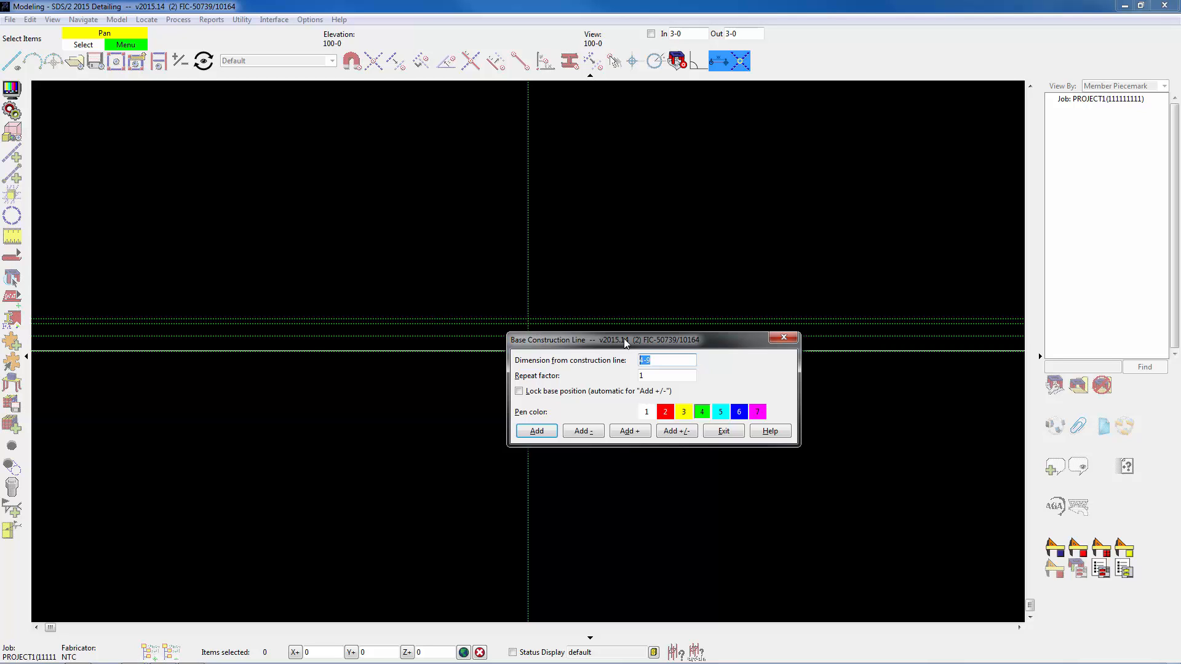
left_click(725, 431)
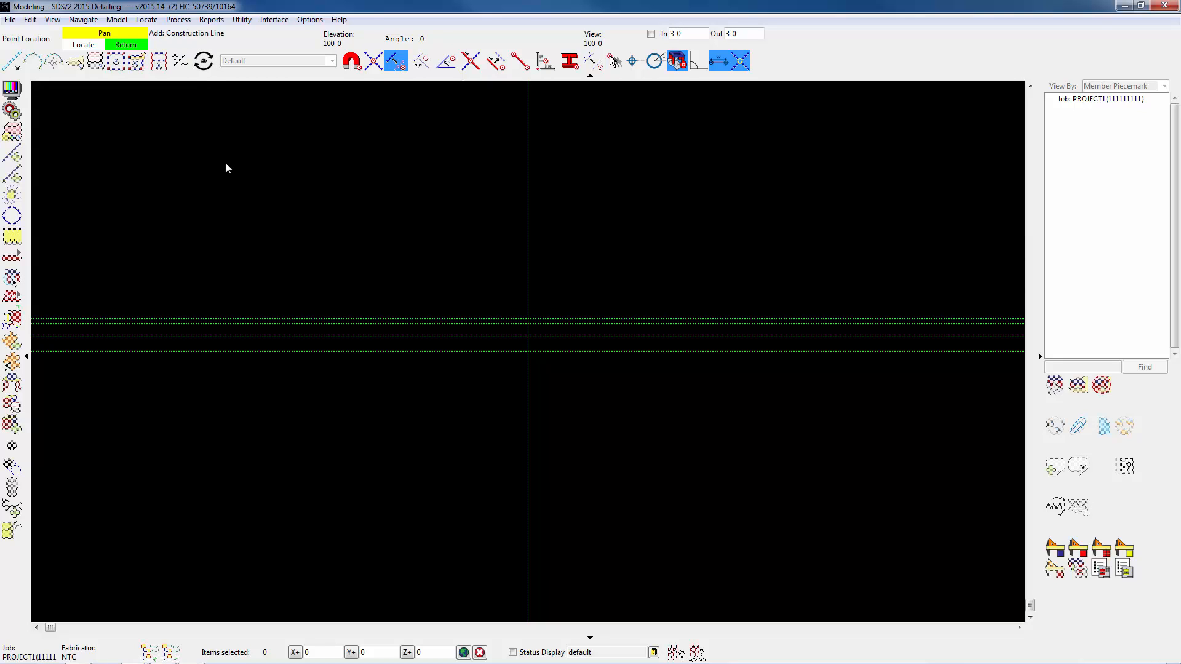
right_click(545, 244)
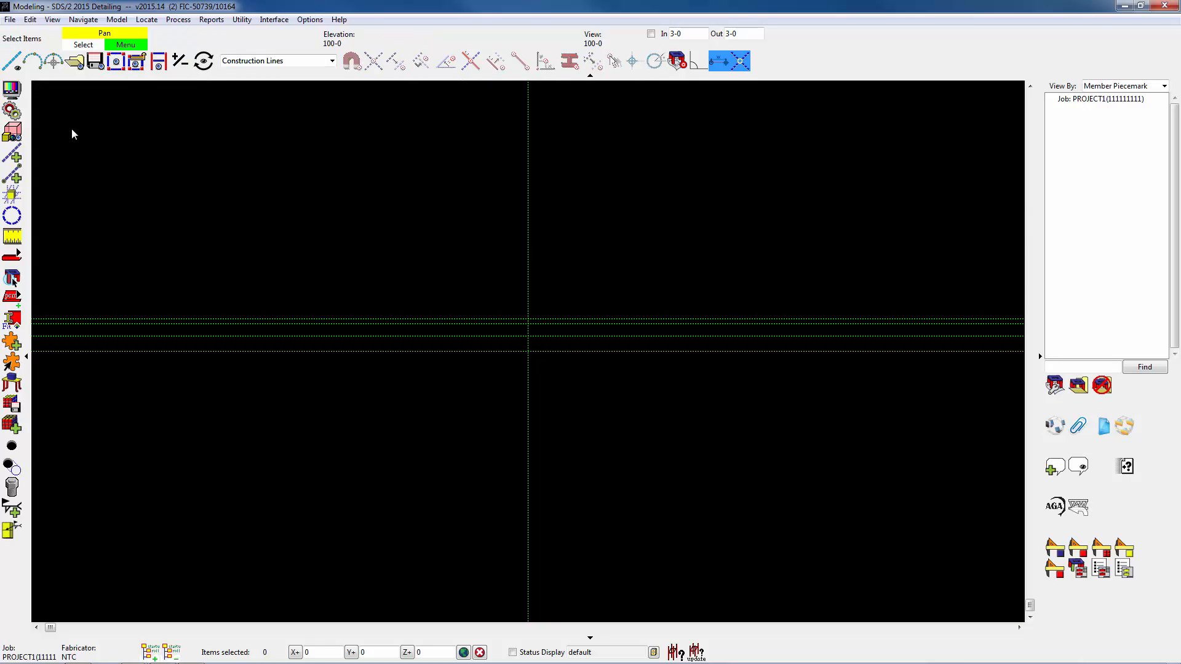
Add a construction line 18-0 from the vertical base construction line with the base position locked.
left_click(15, 154)
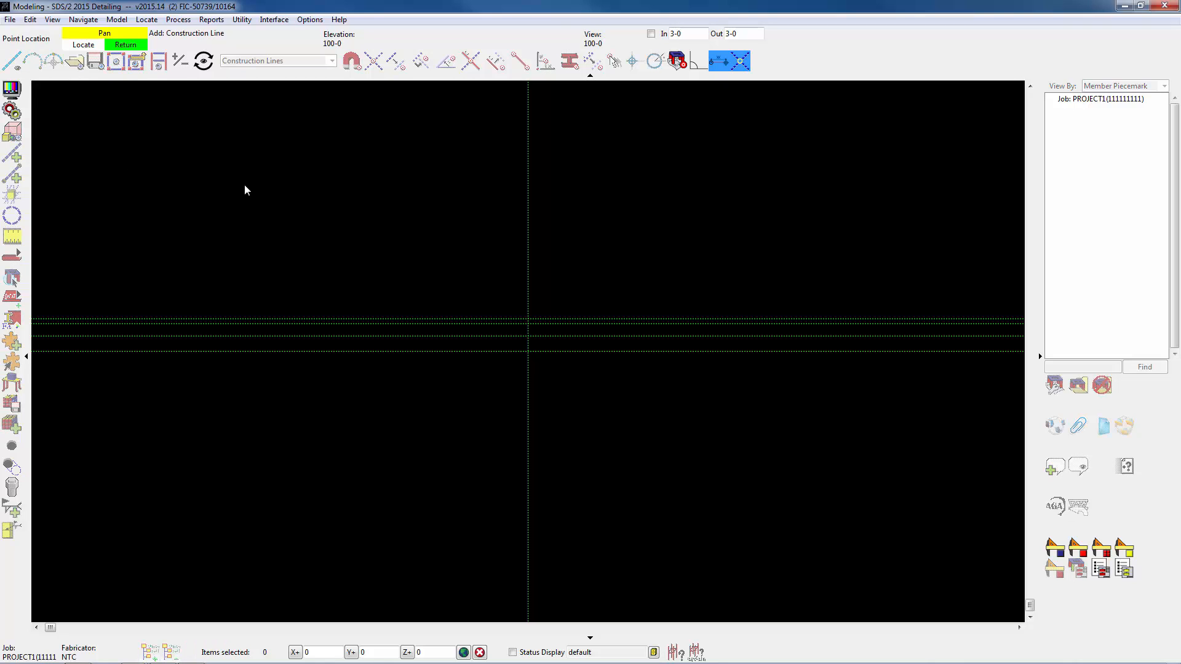
left_click(528, 218)
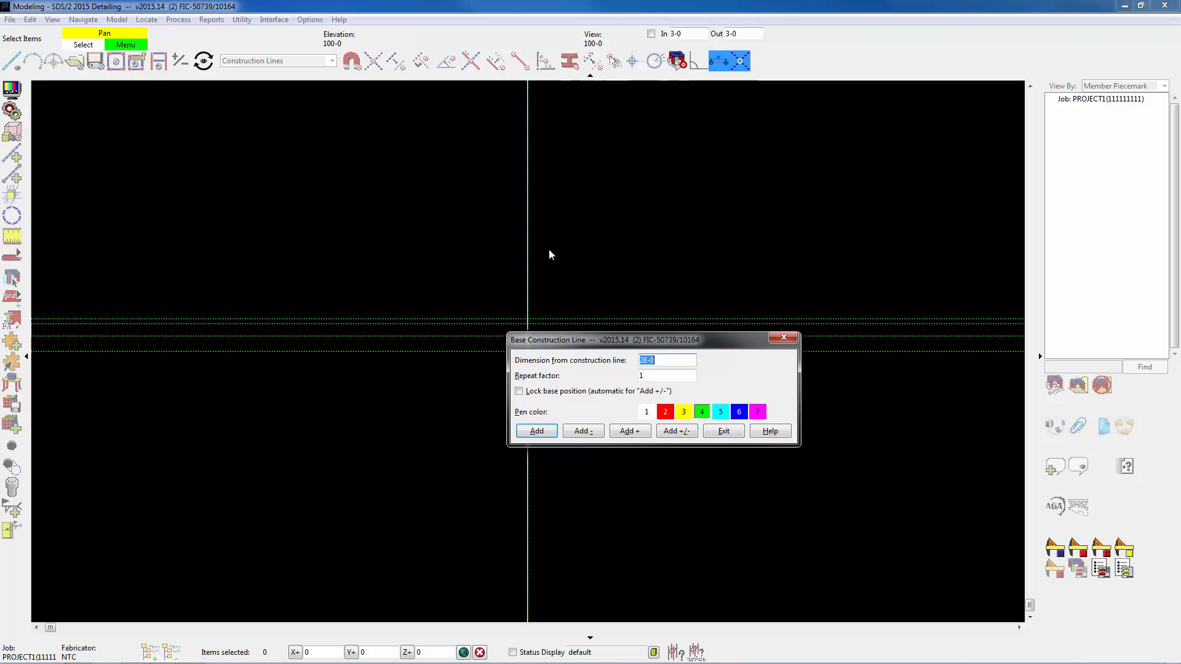
left_click(522, 392)
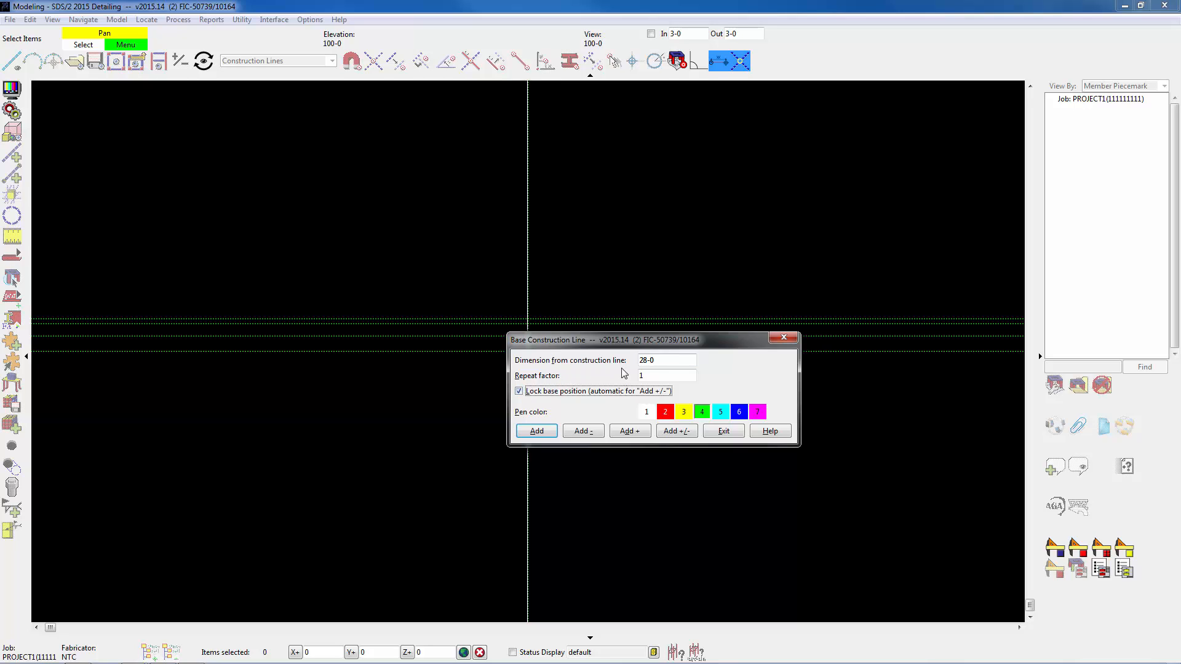
left_click_drag(659, 361, 634, 363)
type("18-0")
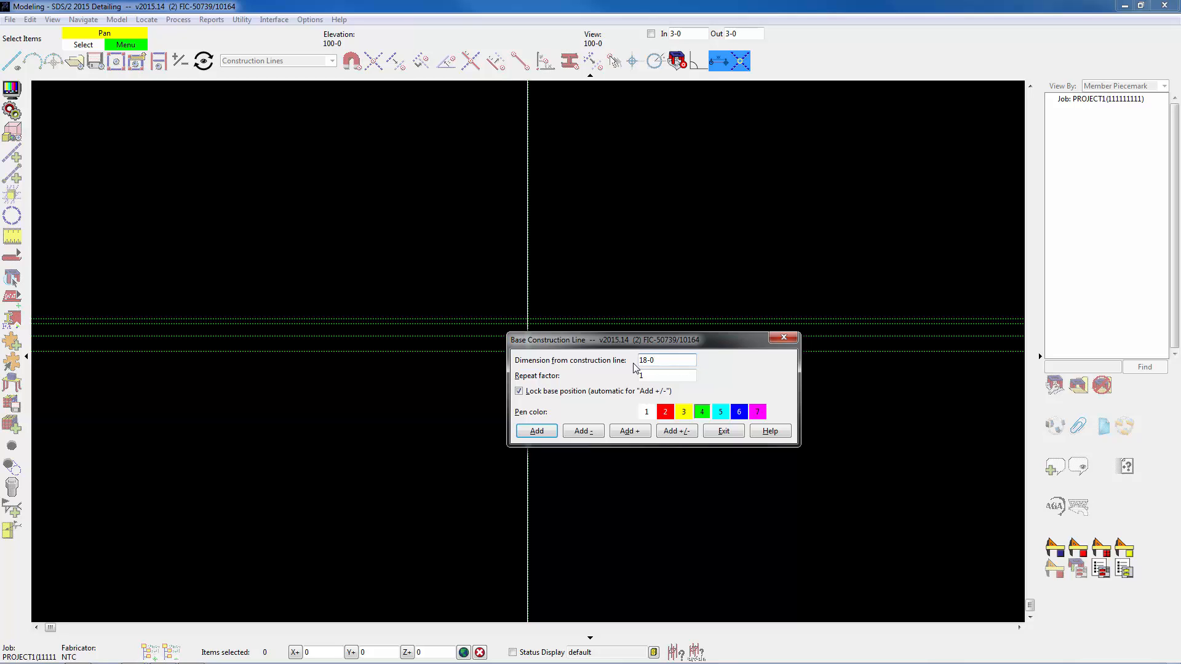
left_click(546, 431)
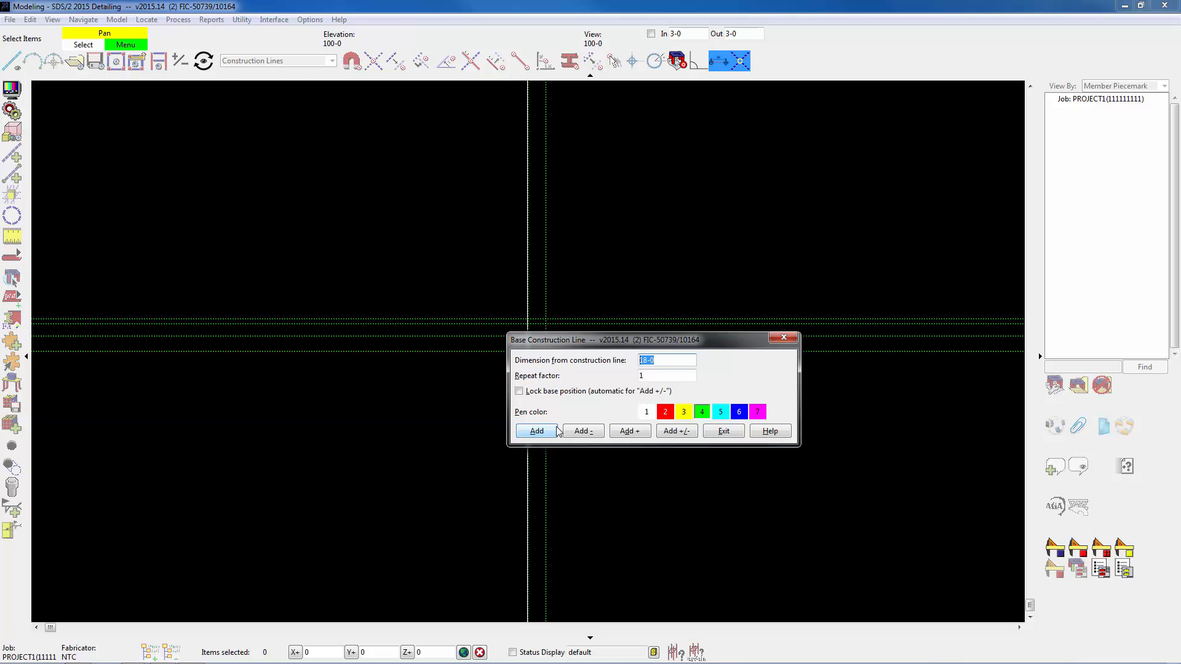
Add a vertical construction line 28-0 from the vertical base construction line with the base position locked, and finish the command.
left_click(519, 391)
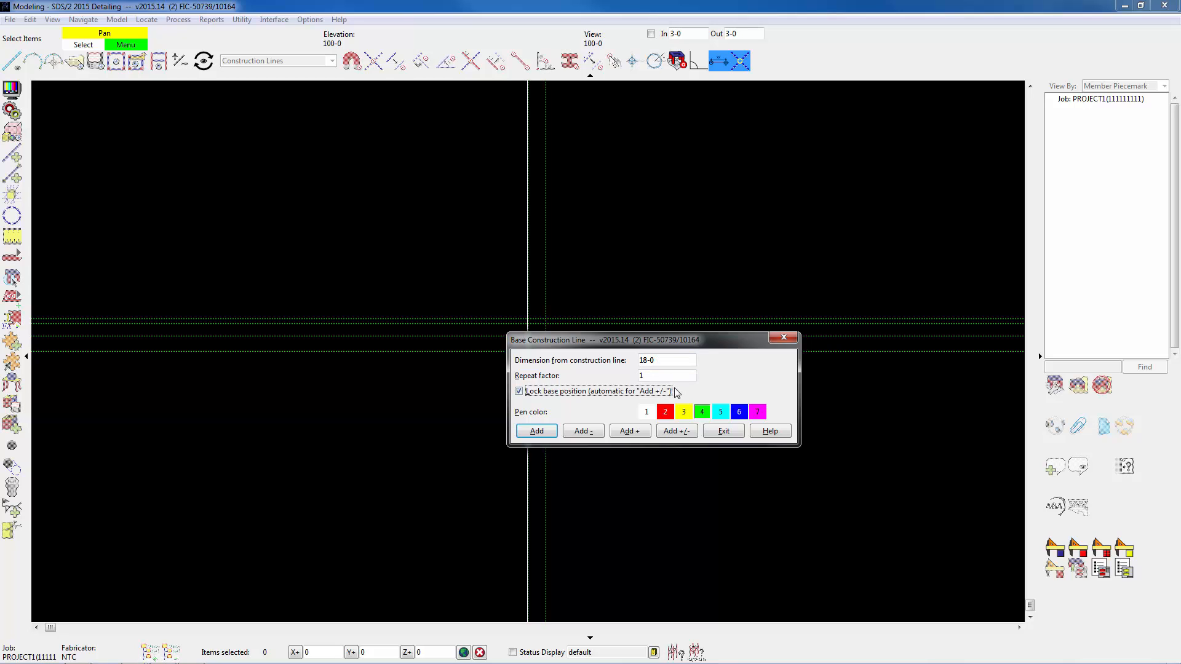
left_click_drag(660, 362, 625, 362)
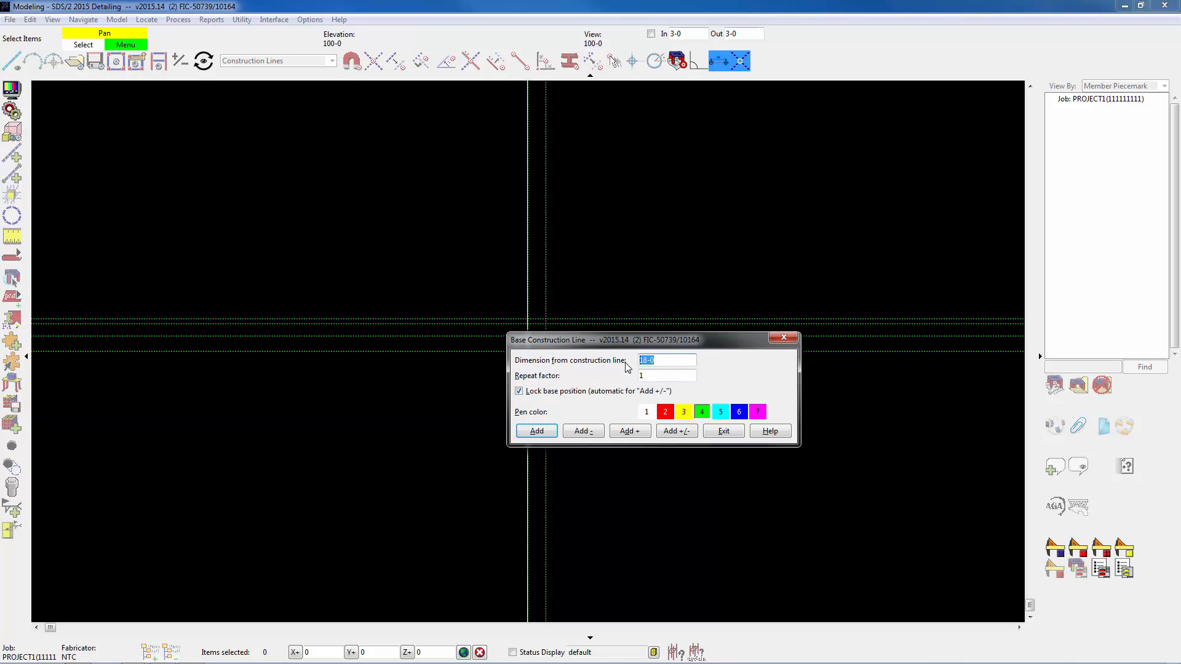
type("28-0")
left_click(537, 431)
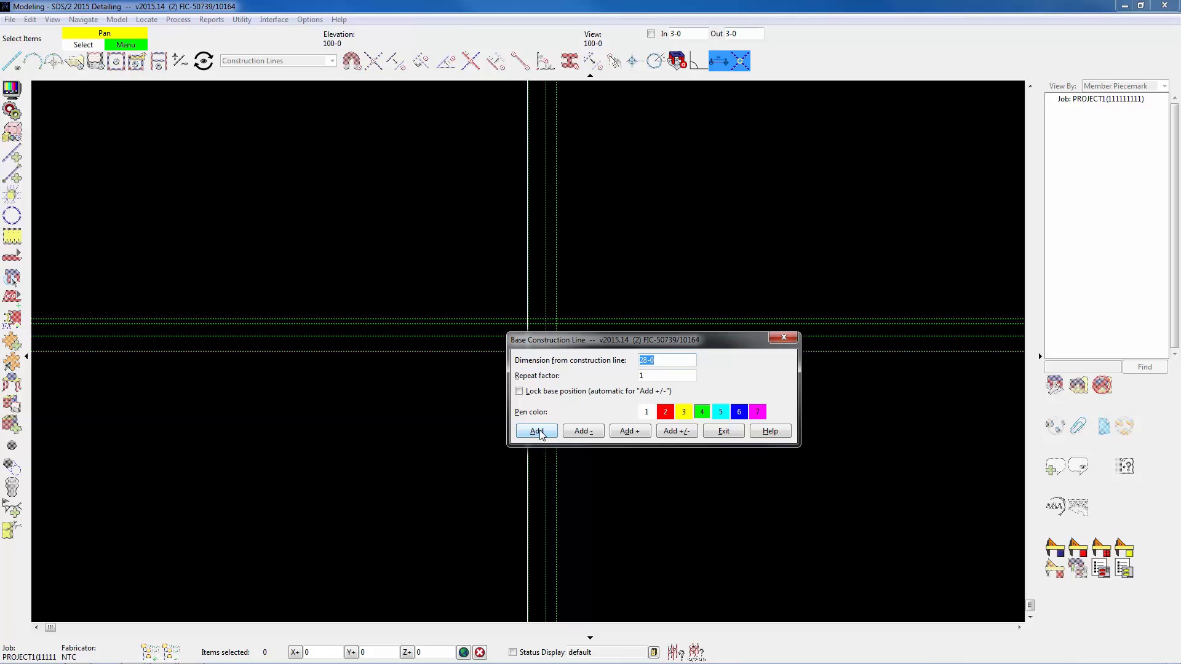
left_click(723, 431)
scroll(516, 308, "up", 3)
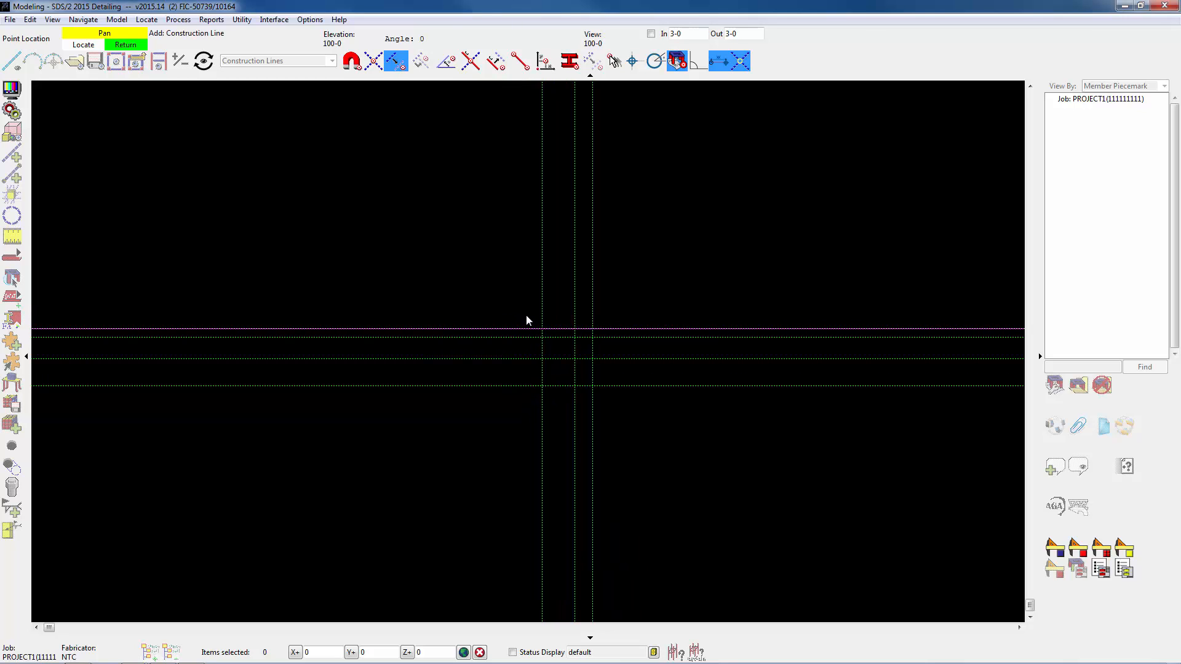
scroll(564, 324, "up", 4)
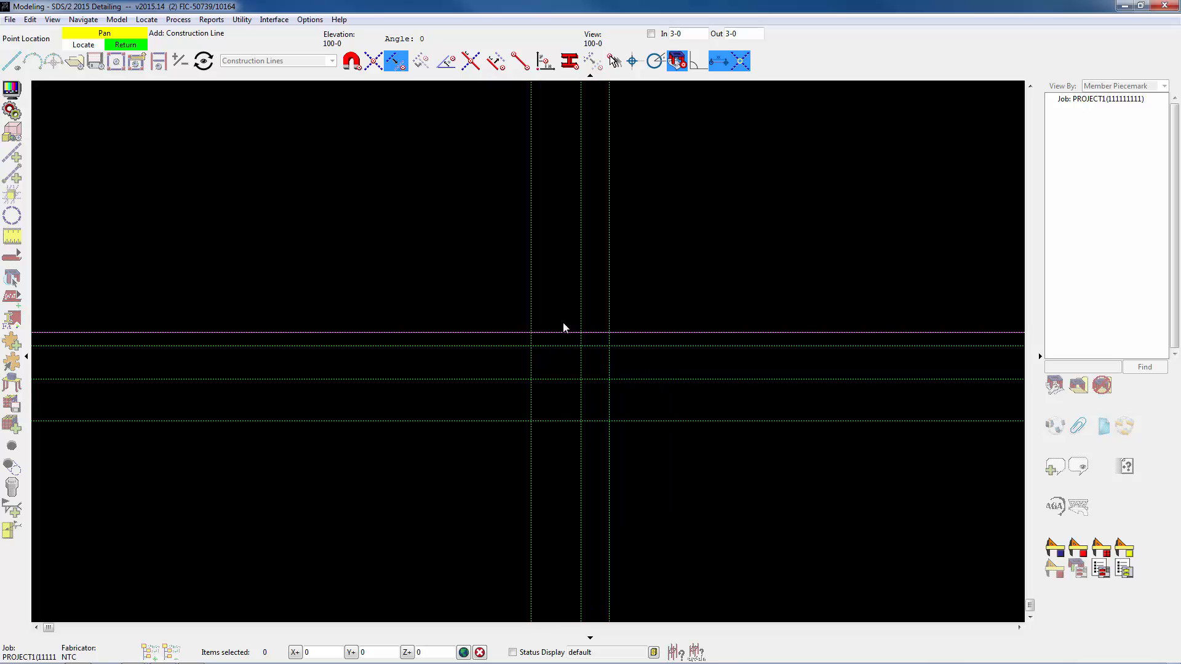
scroll(562, 326, "up", 1)
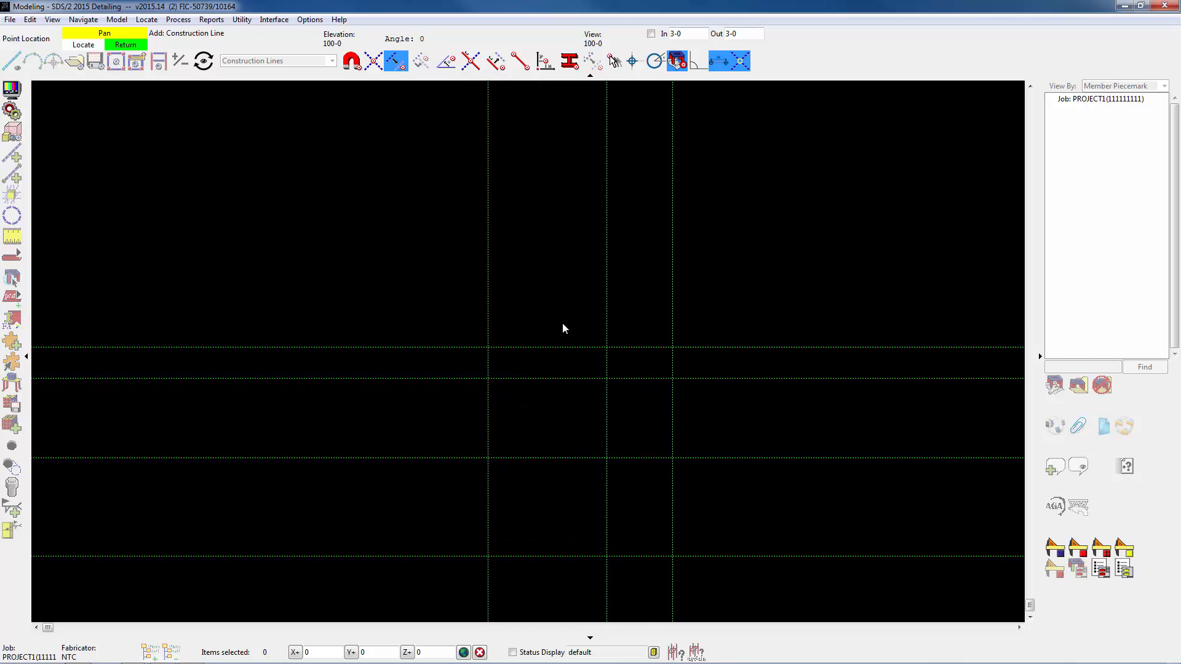
middle_click_drag(562, 328, 455, 145)
scroll(451, 230, "up", 3)
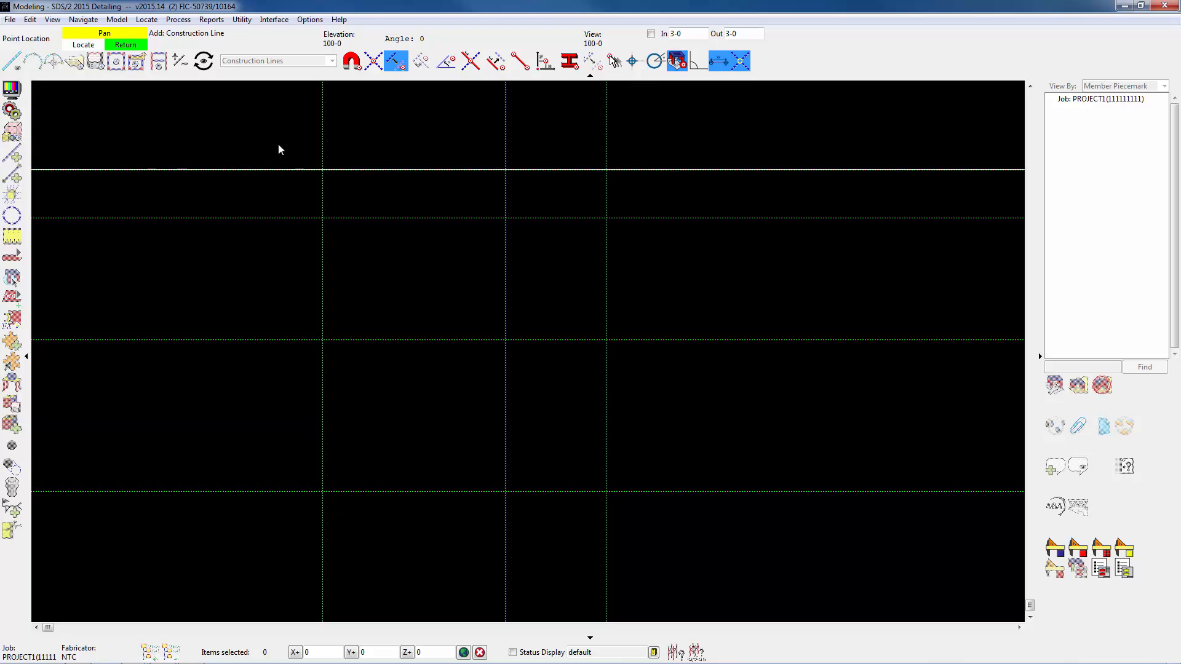
right_click(174, 269)
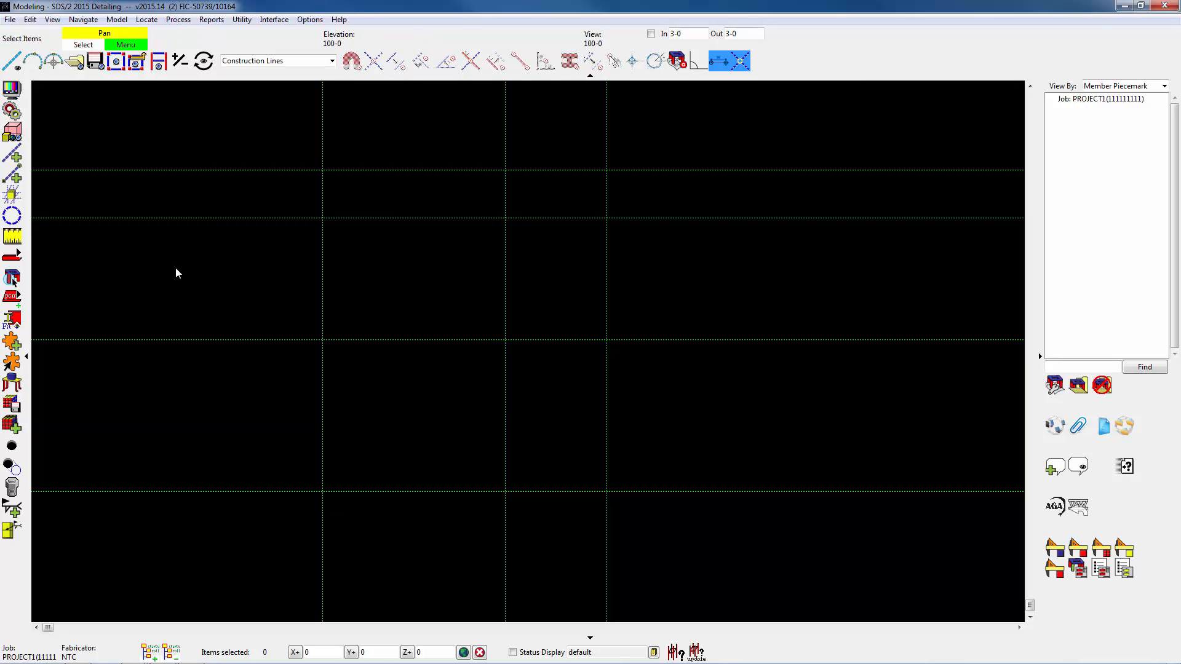
Measure the spacing between the two lowest horizontal construction lines with the Ruler, using the Intersection Construction Line locate method.
left_click(15, 237)
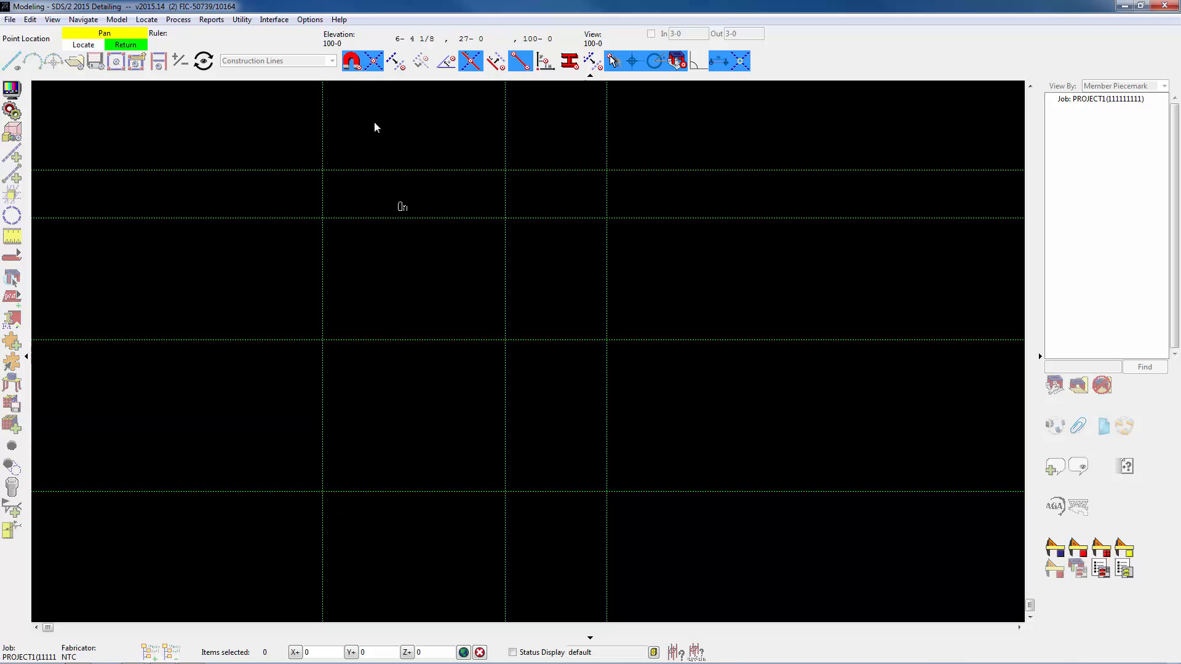
left_click(374, 64)
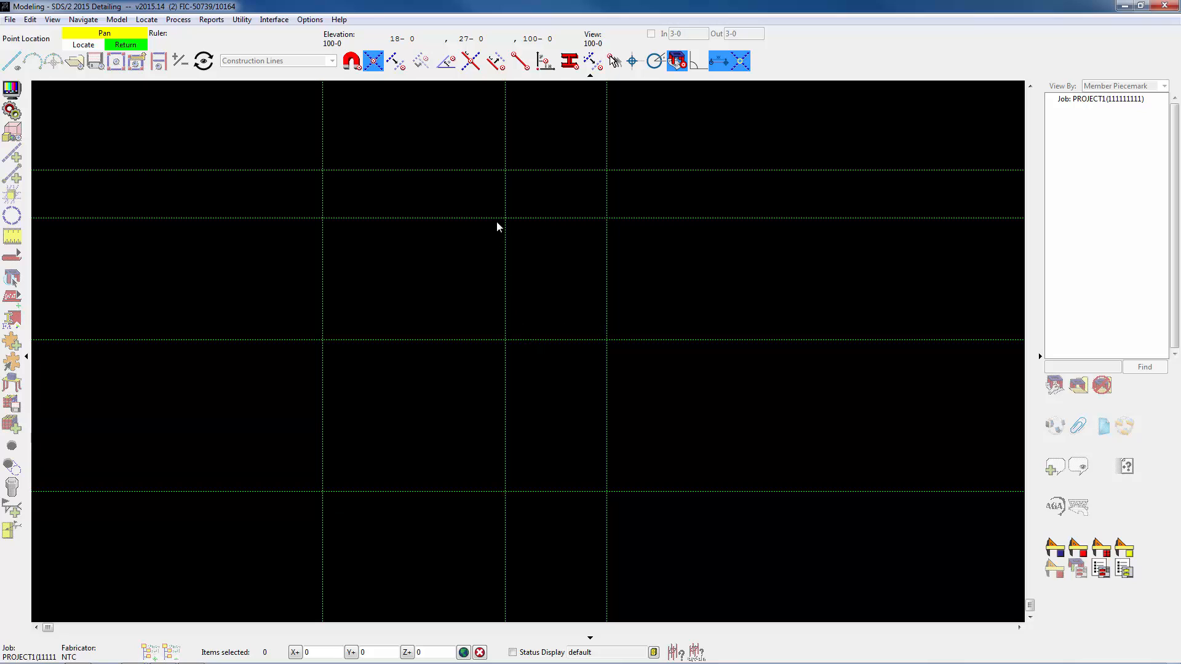
left_click(330, 488)
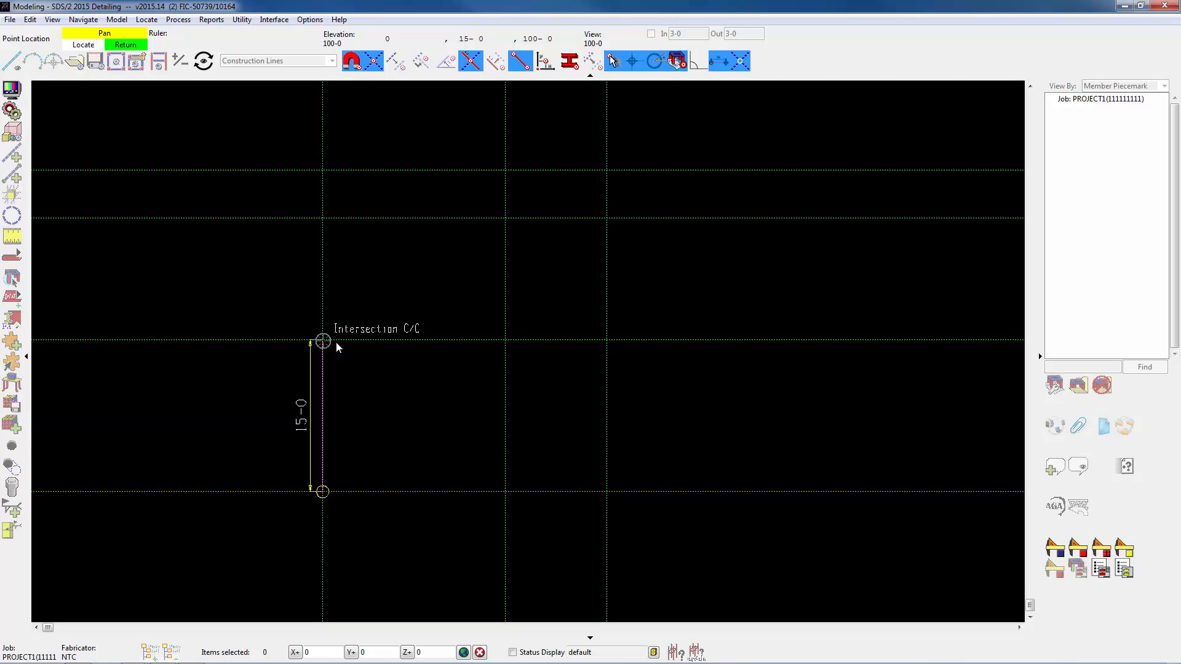
left_click(336, 342)
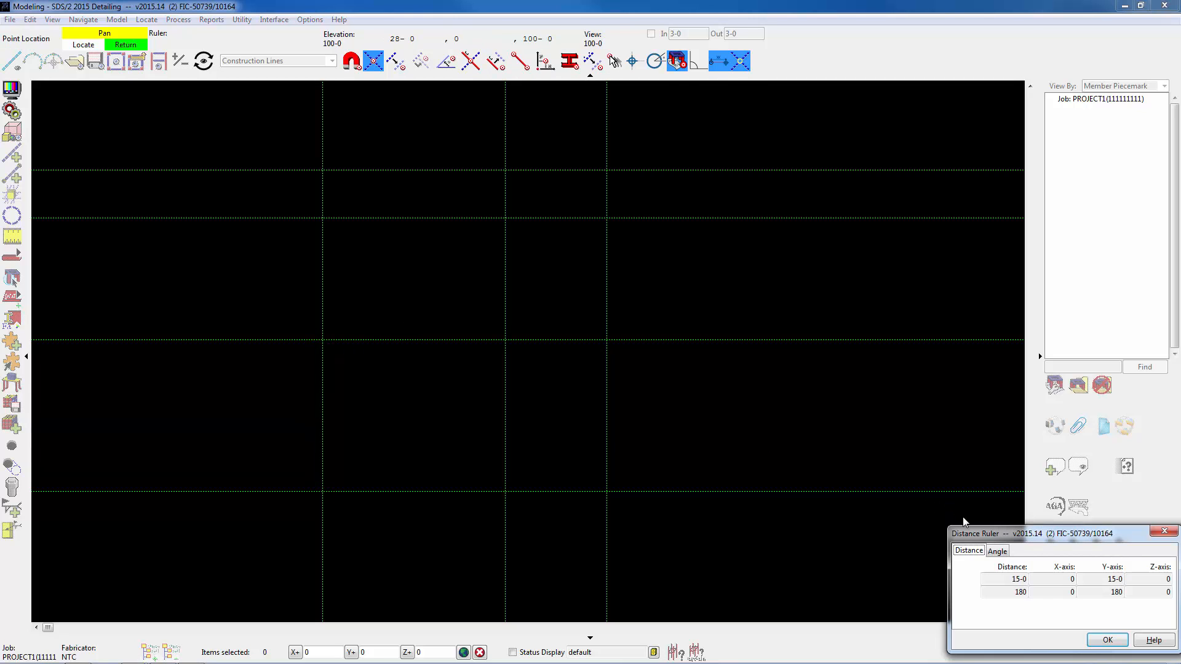
left_click_drag(965, 532, 701, 274)
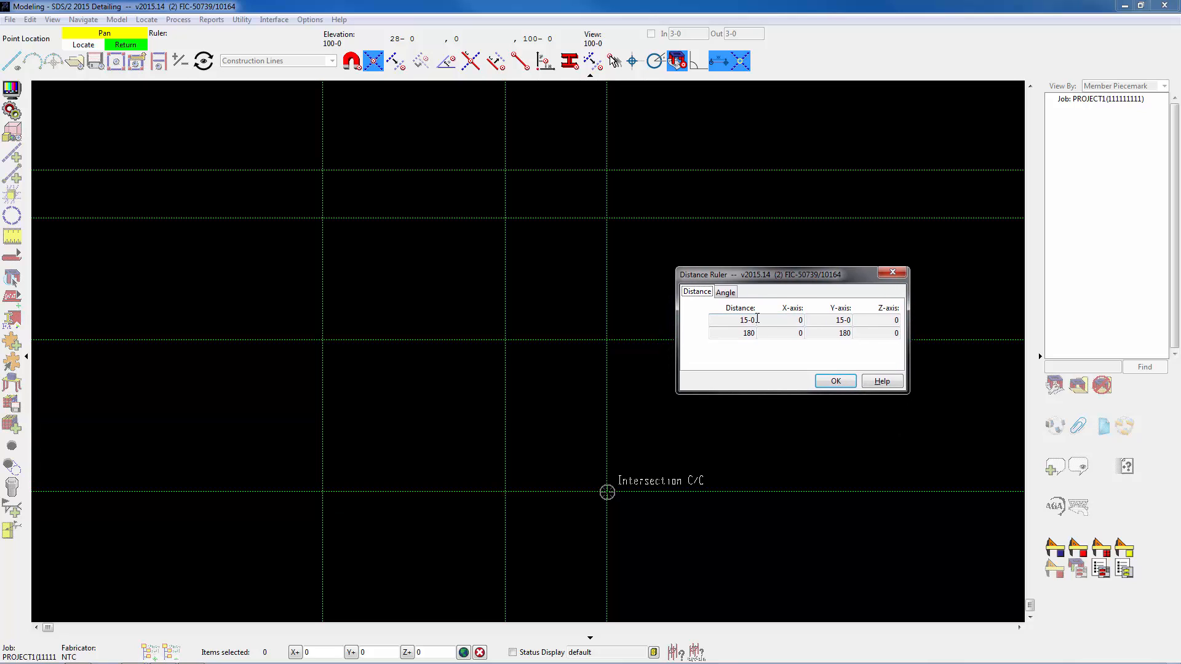
left_click(837, 380)
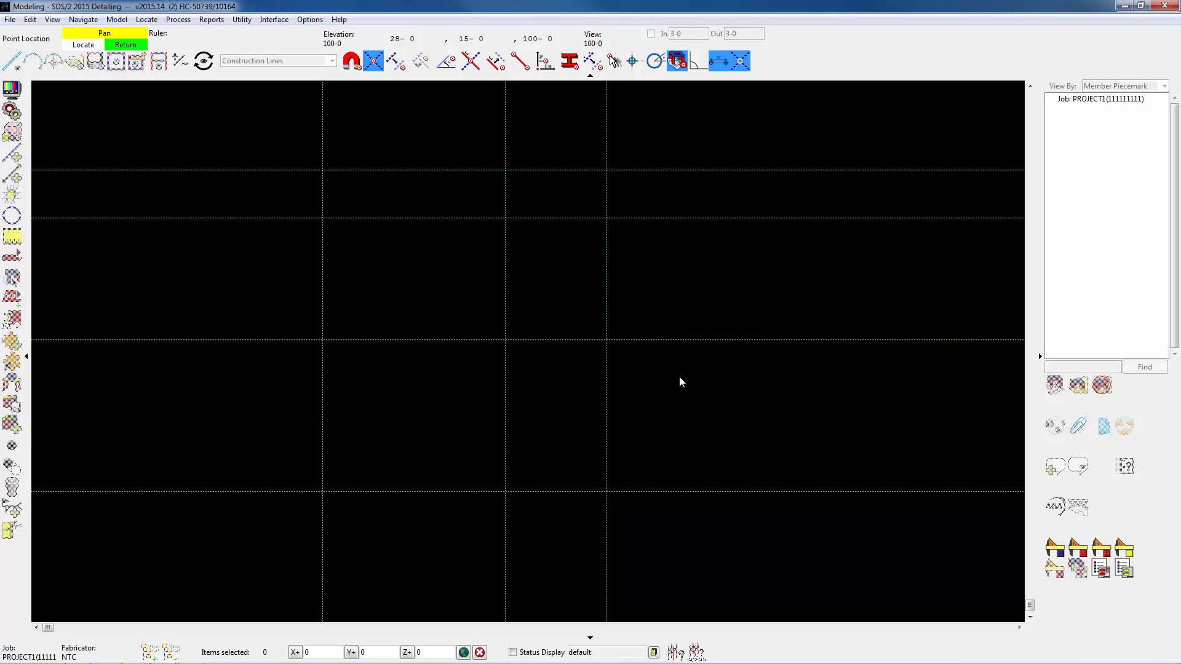
Measure the two upper spacings between horizontal construction lines along the leftmost vertical construction line.
left_click(331, 342)
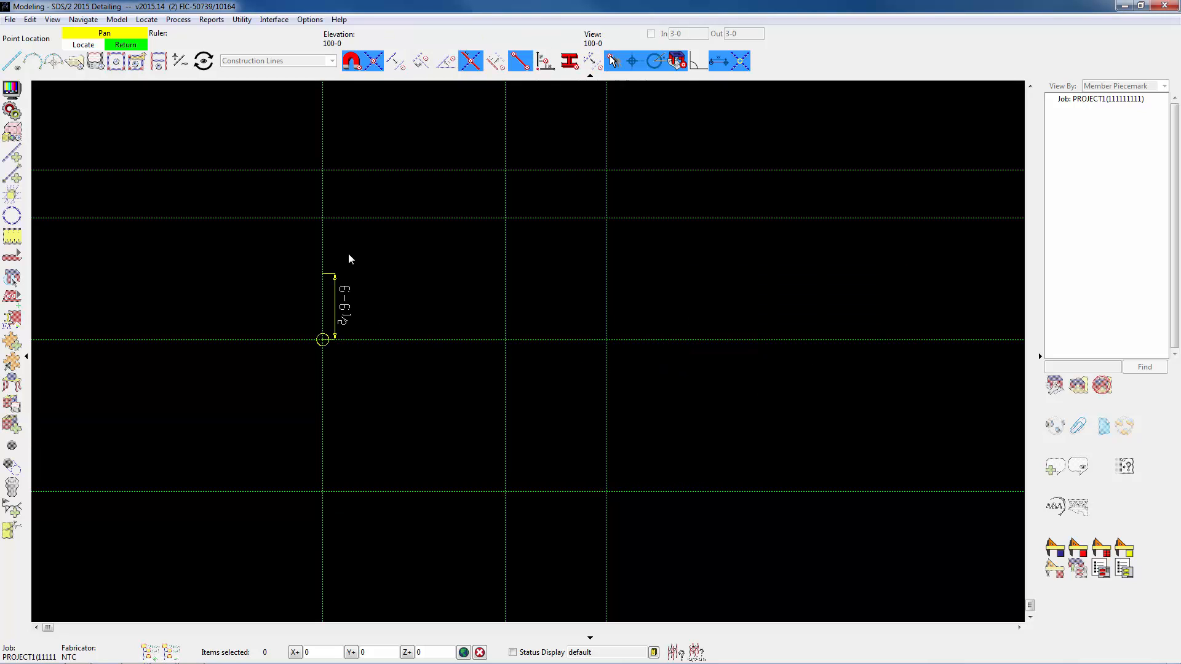
left_click(335, 214)
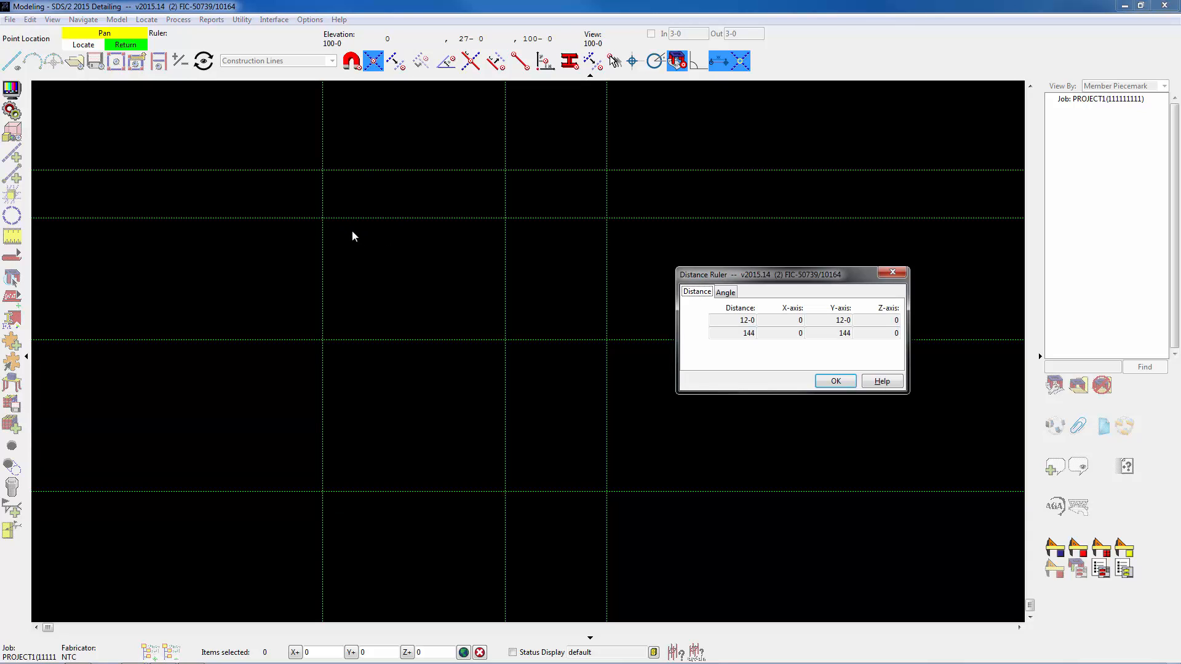
left_click(330, 170)
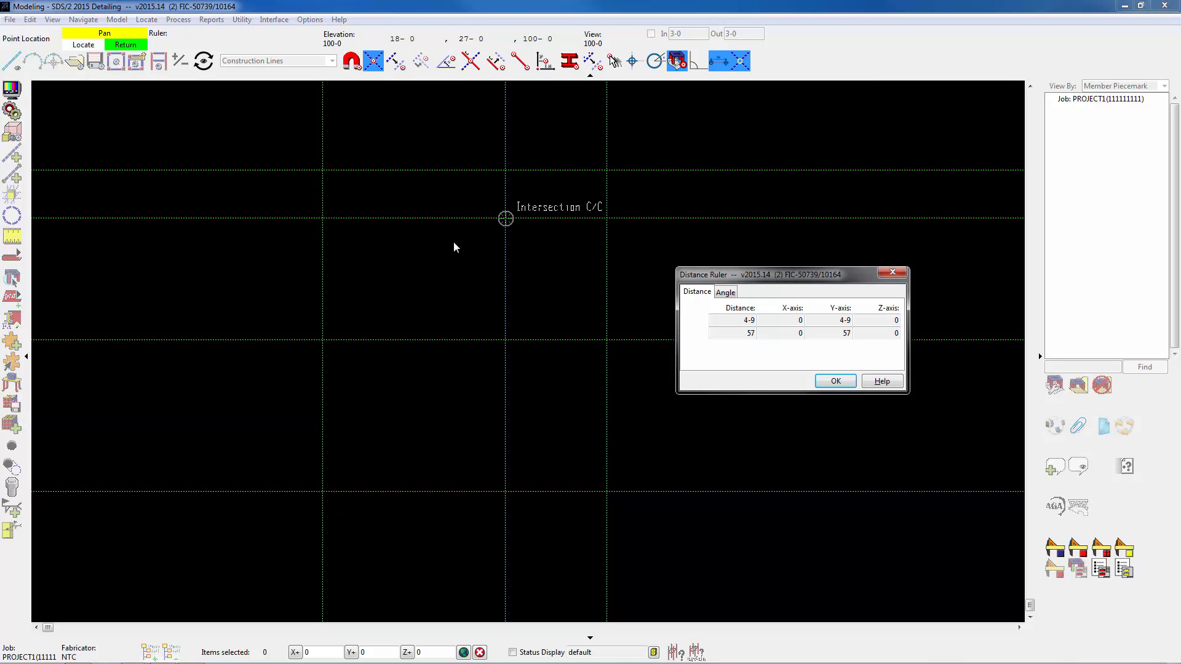
Measure both spacings between the three vertical construction lines along the uppermost horizontal construction line.
left_click(323, 170)
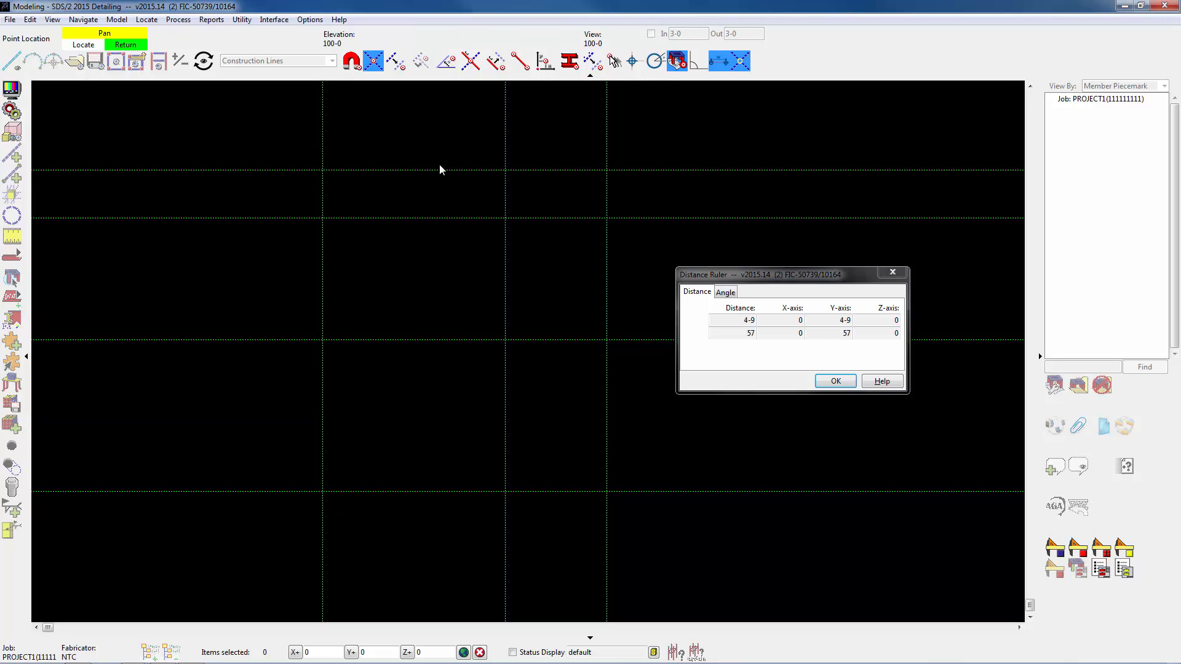
left_click(518, 167)
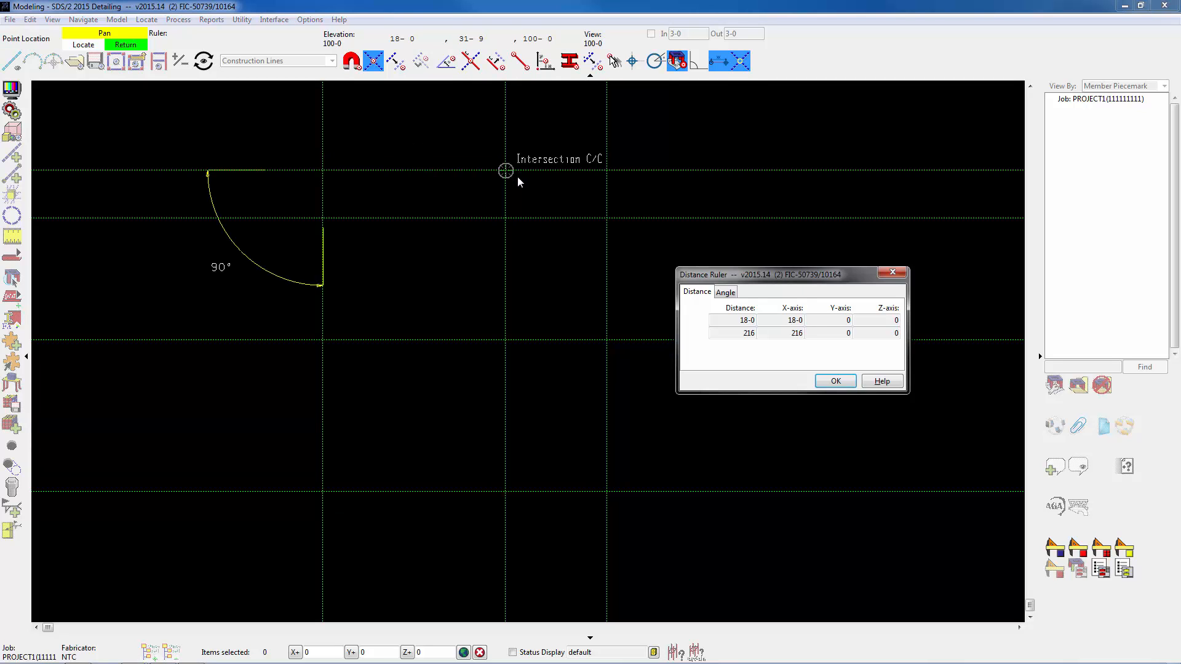
left_click(518, 176)
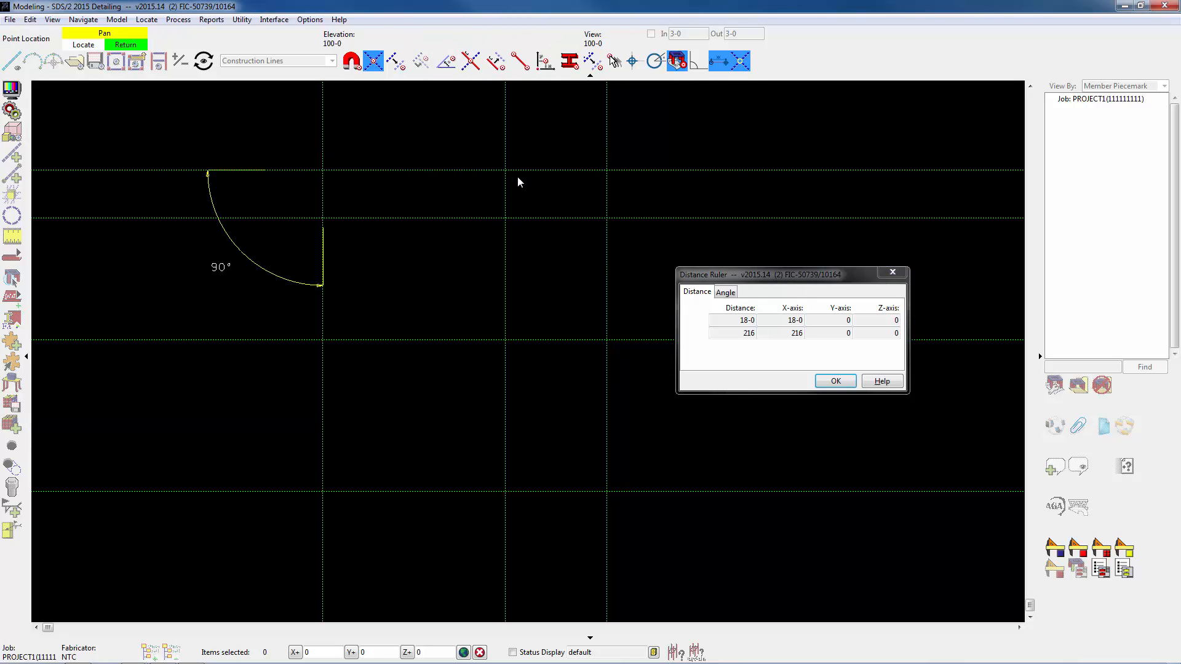
left_click(616, 170)
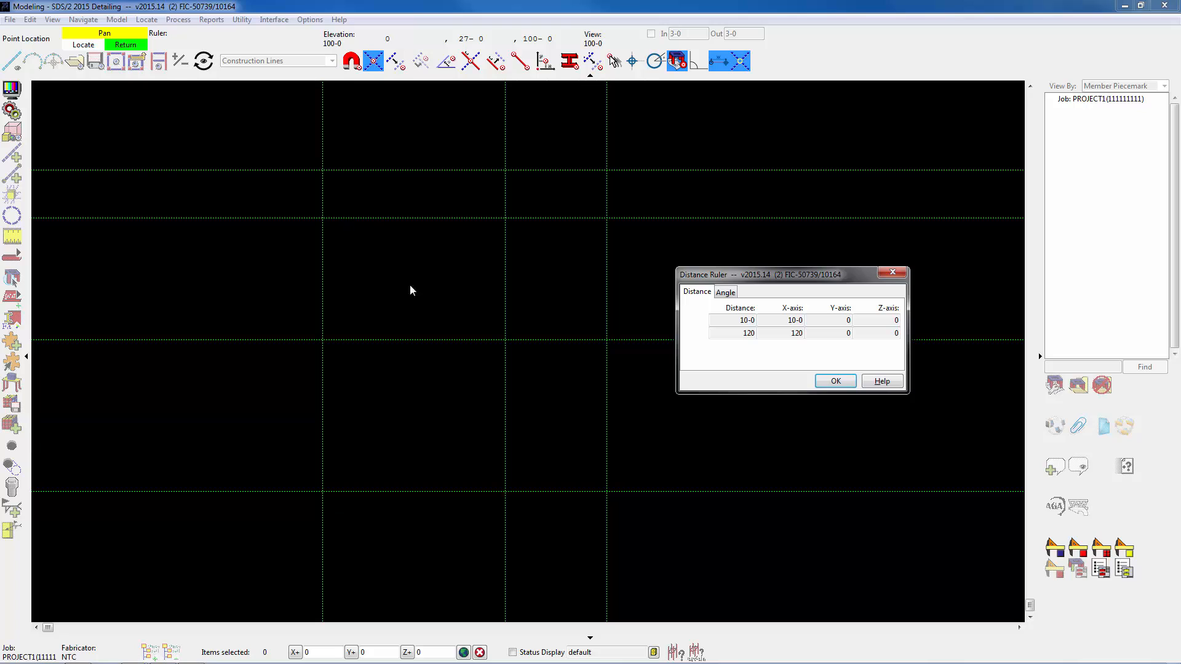
Measure the diagonal across the lower-left bay between construction line intersections, examine its angle data, and end the Ruler.
left_click(324, 489)
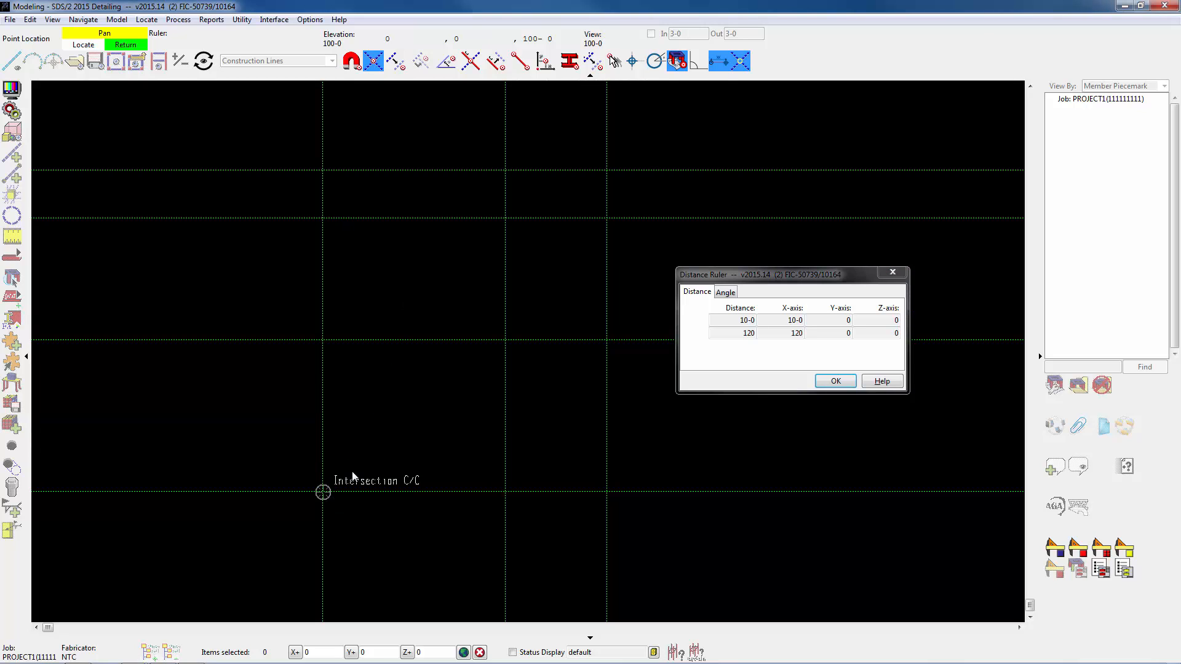
left_click(507, 338)
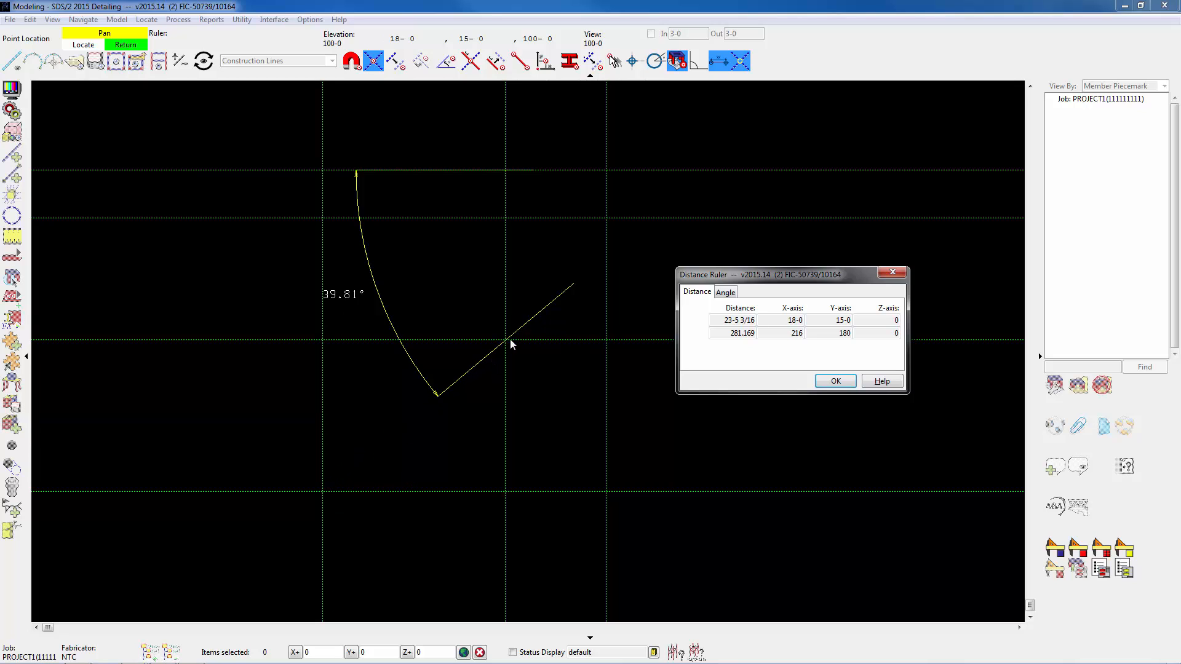
left_click(726, 292)
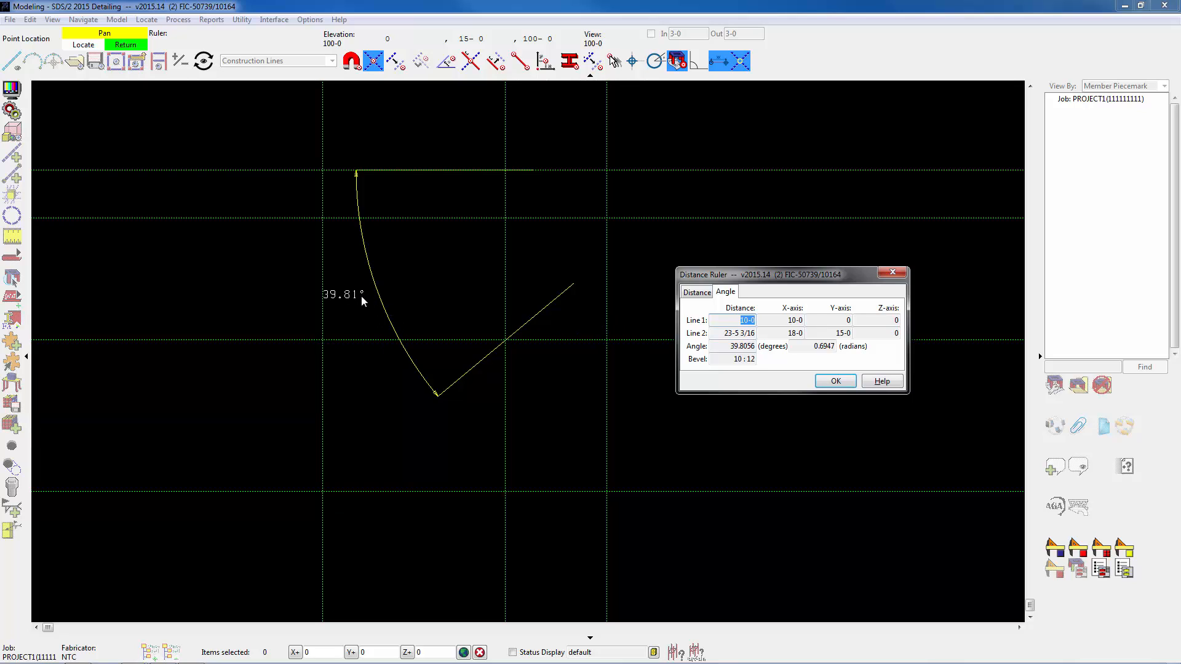
left_click(836, 383)
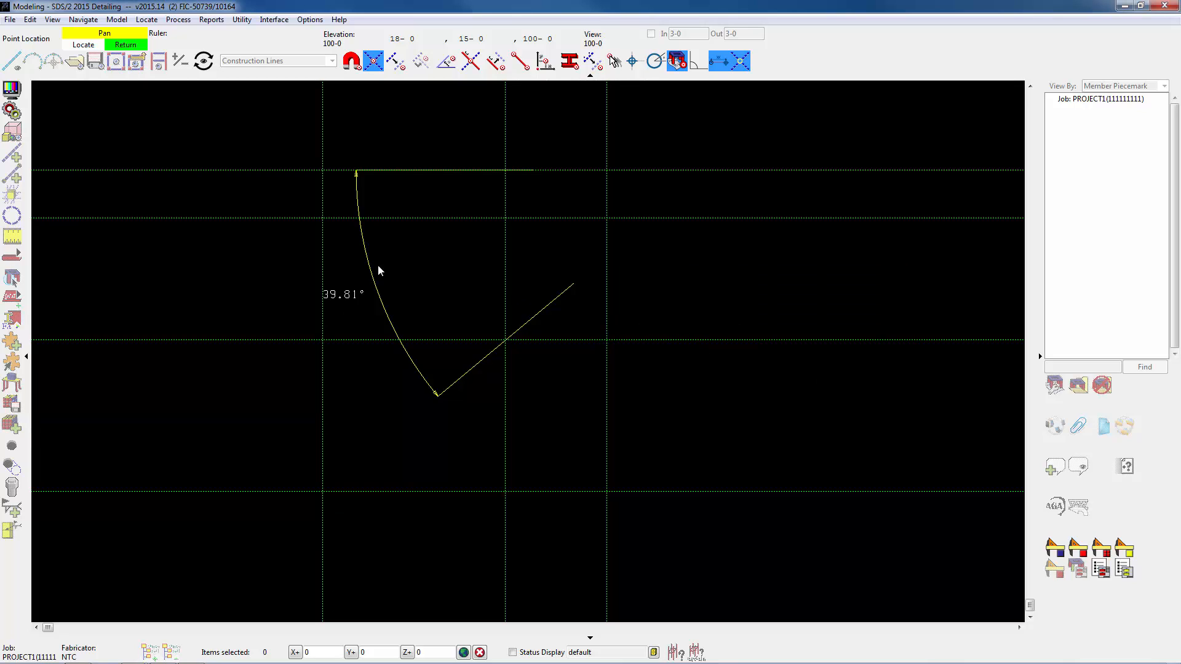
right_click(197, 249)
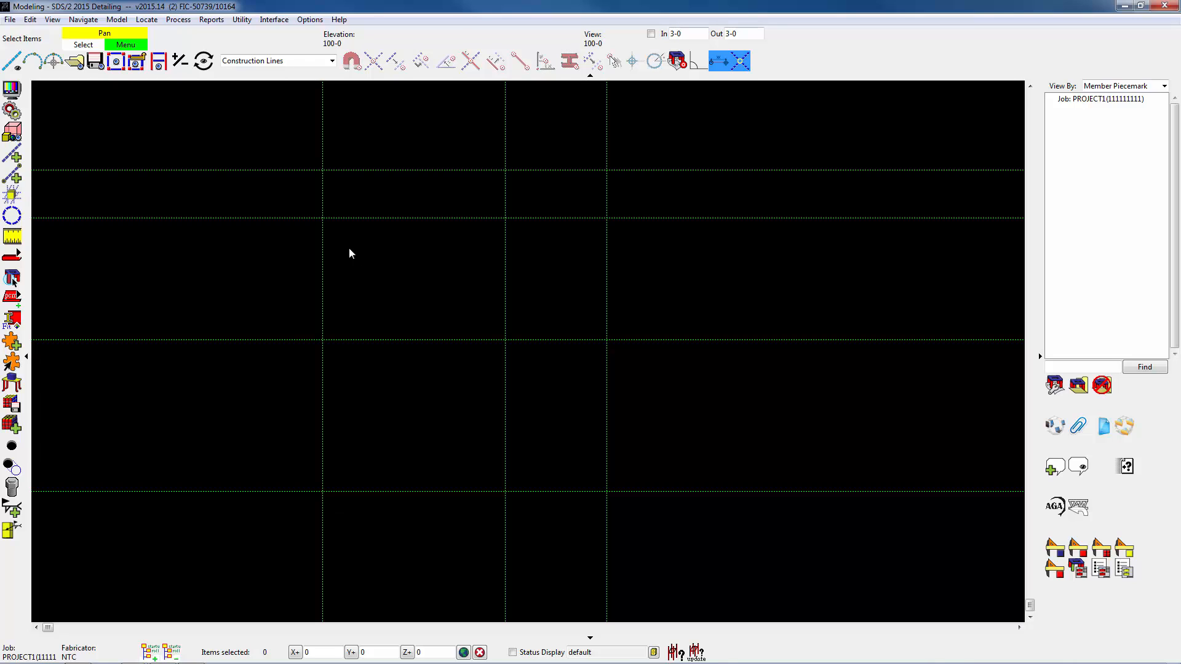
left_click(11, 22)
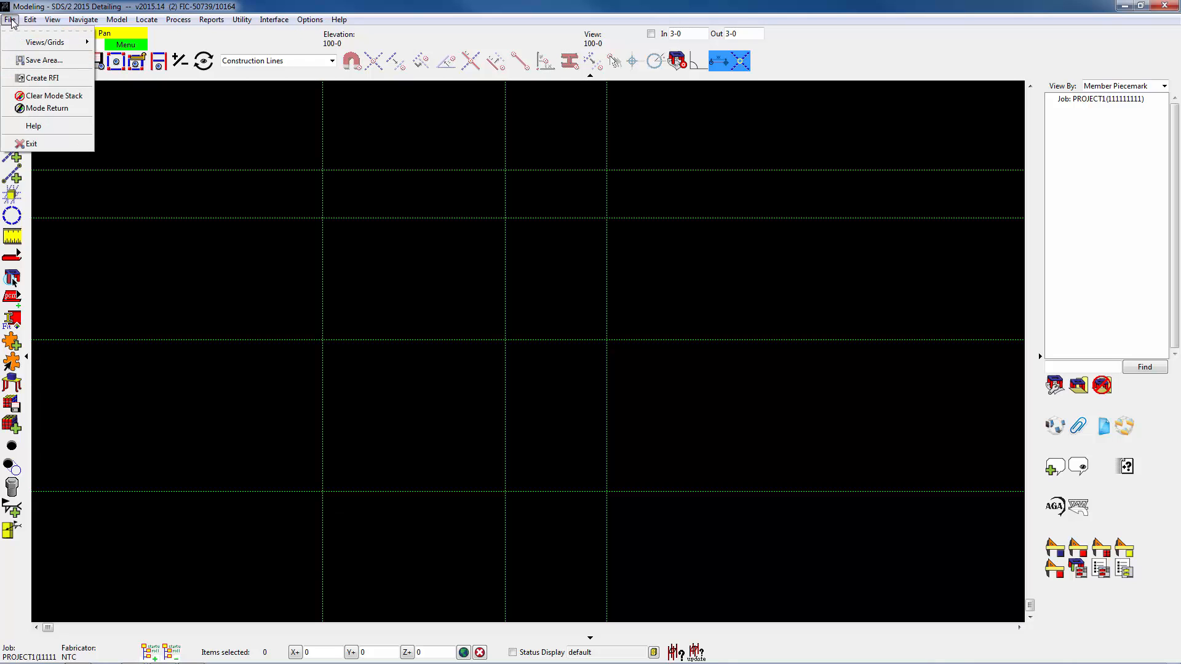
mouse_move(41, 44)
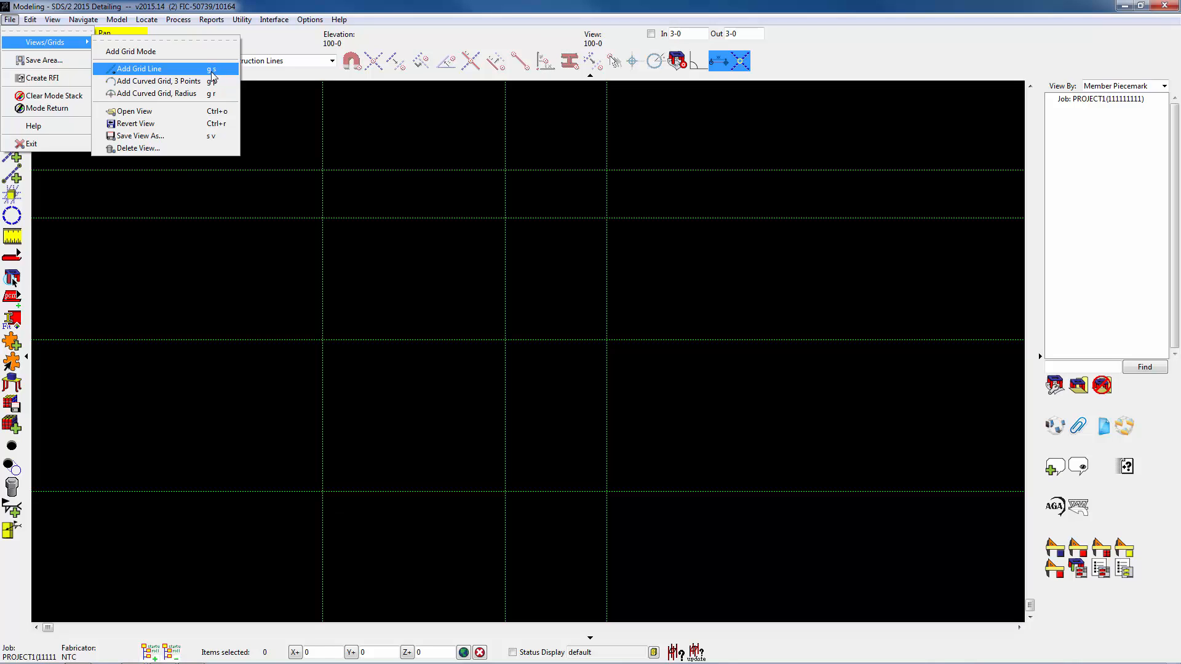
left_click(145, 67)
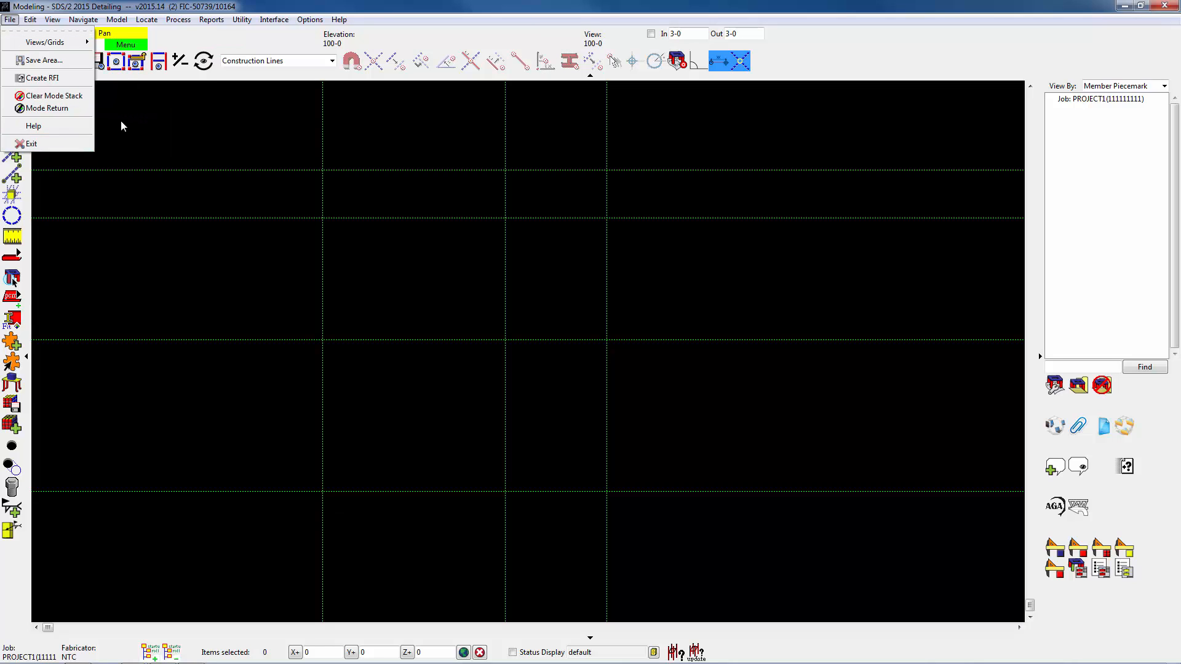
left_click(121, 121)
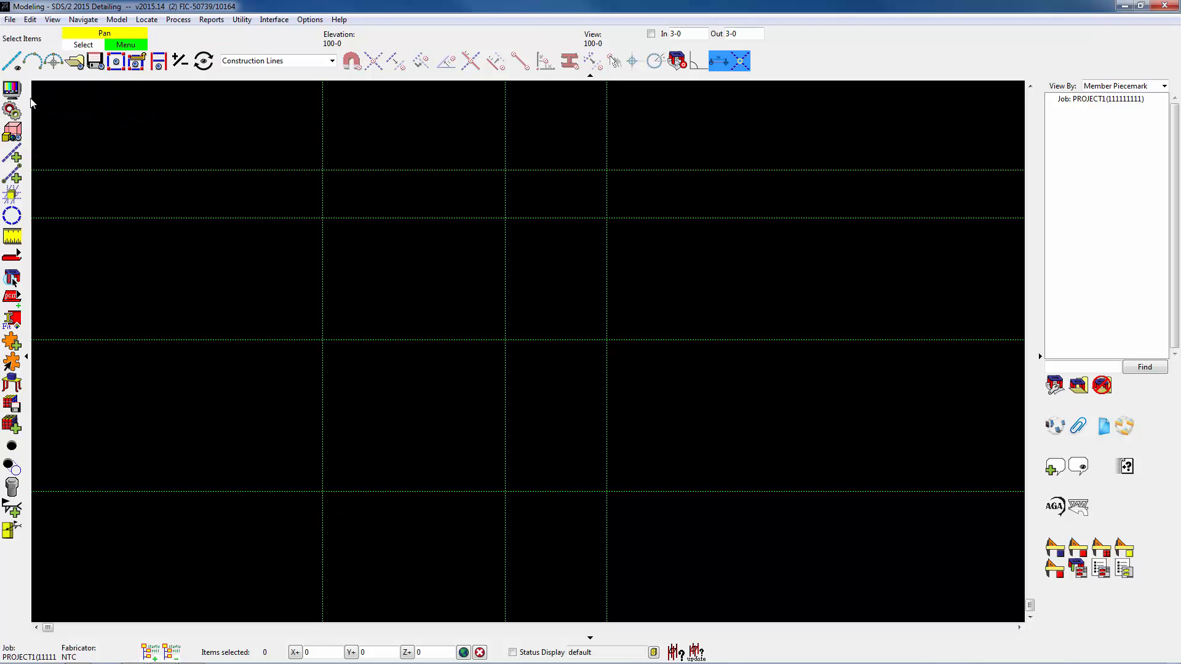
Locate a new grid line along the leftmost vertical construction line, from its lowest to its uppermost construction line intersection.
left_click(13, 62)
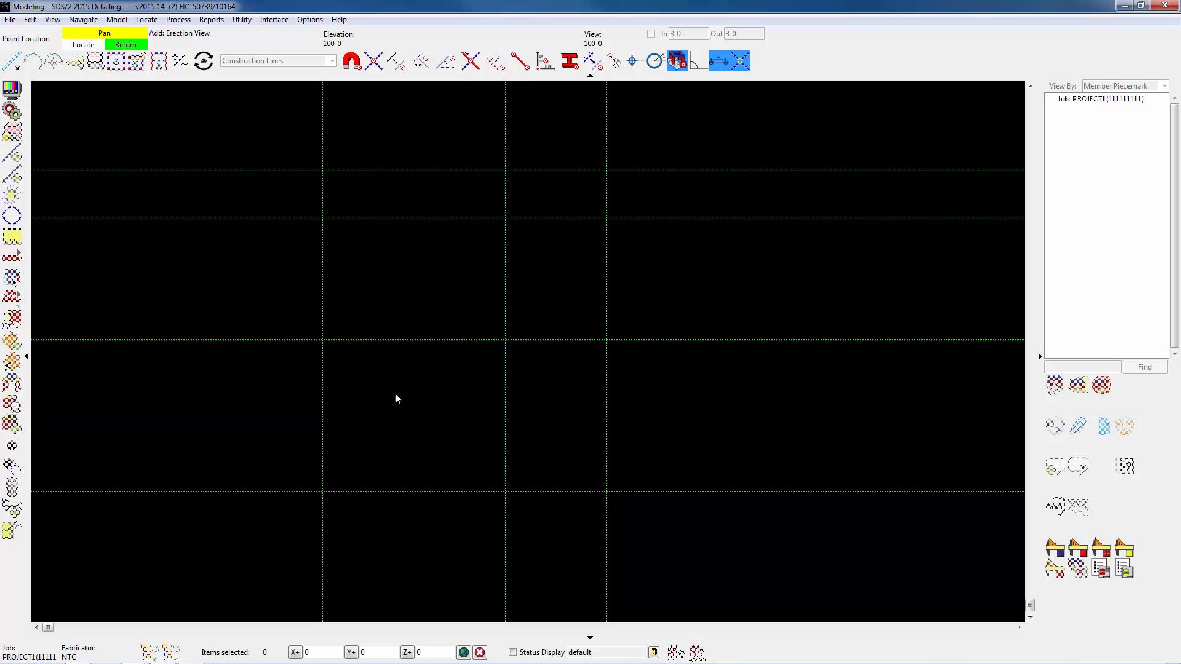
left_click(377, 60)
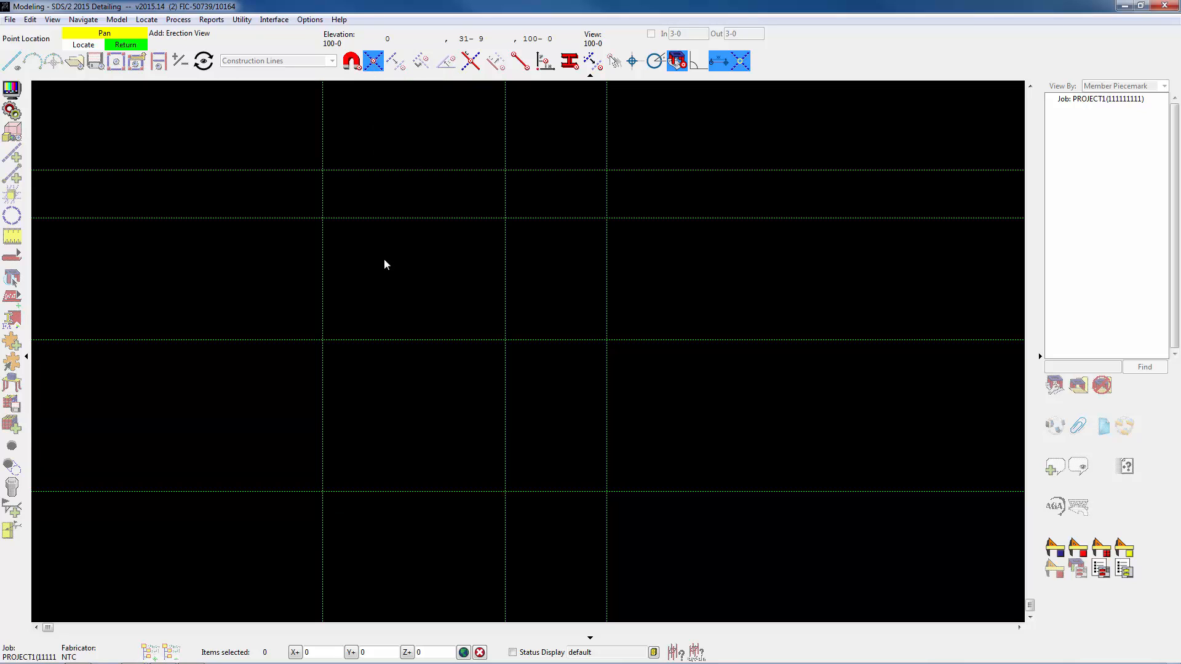
left_click(345, 515)
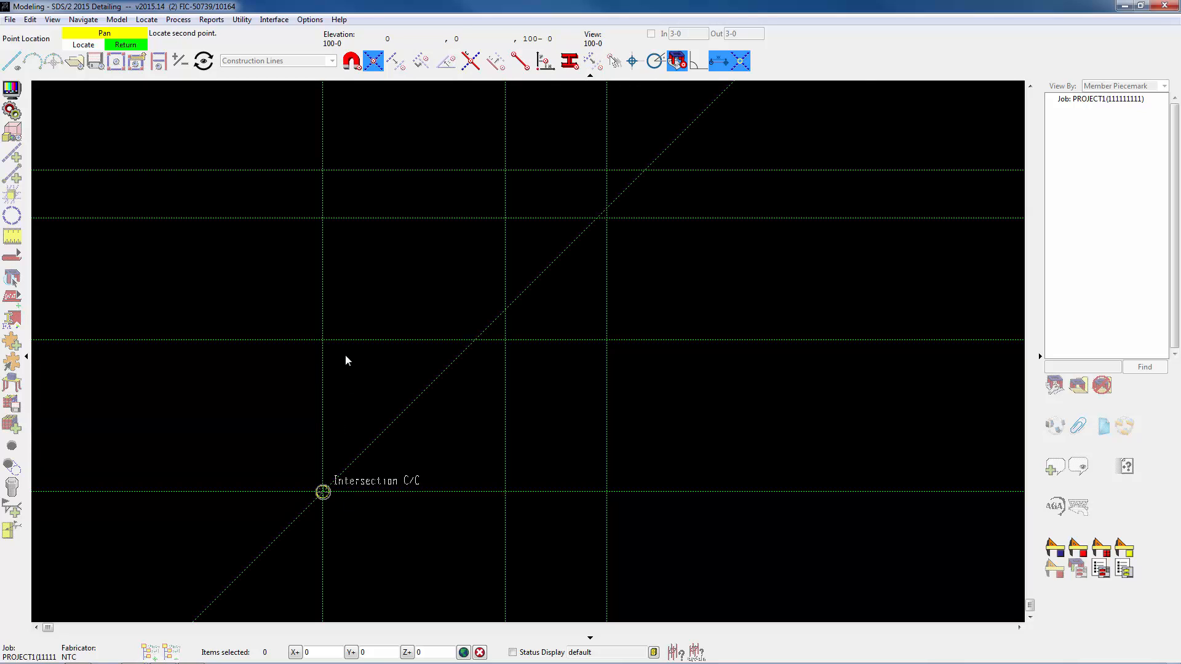
left_click(324, 168)
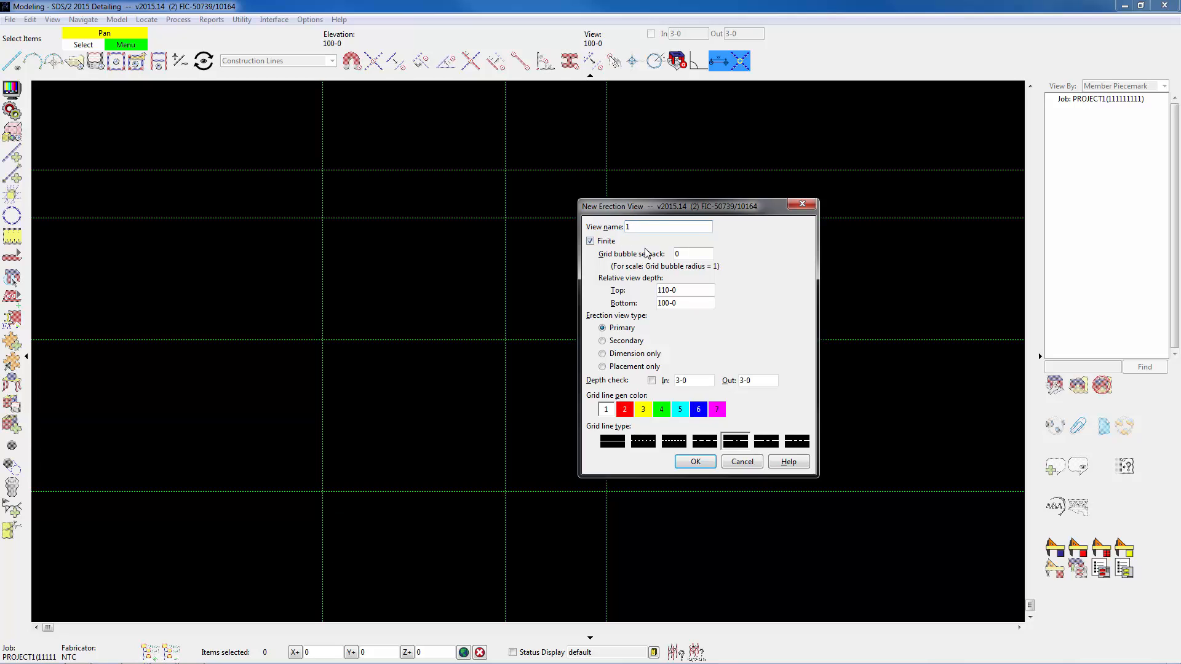
Set the new erection view's grid bubble setback to 2 and its relative view depth from 99-0 bottom to 130-0 top.
double_click(685, 253)
type("2")
left_click(671, 291)
left_click_drag(679, 290, 658, 293)
type("1")
left_click_drag(682, 302, 655, 304)
type("99-0")
left_click_drag(729, 208, 800, 205)
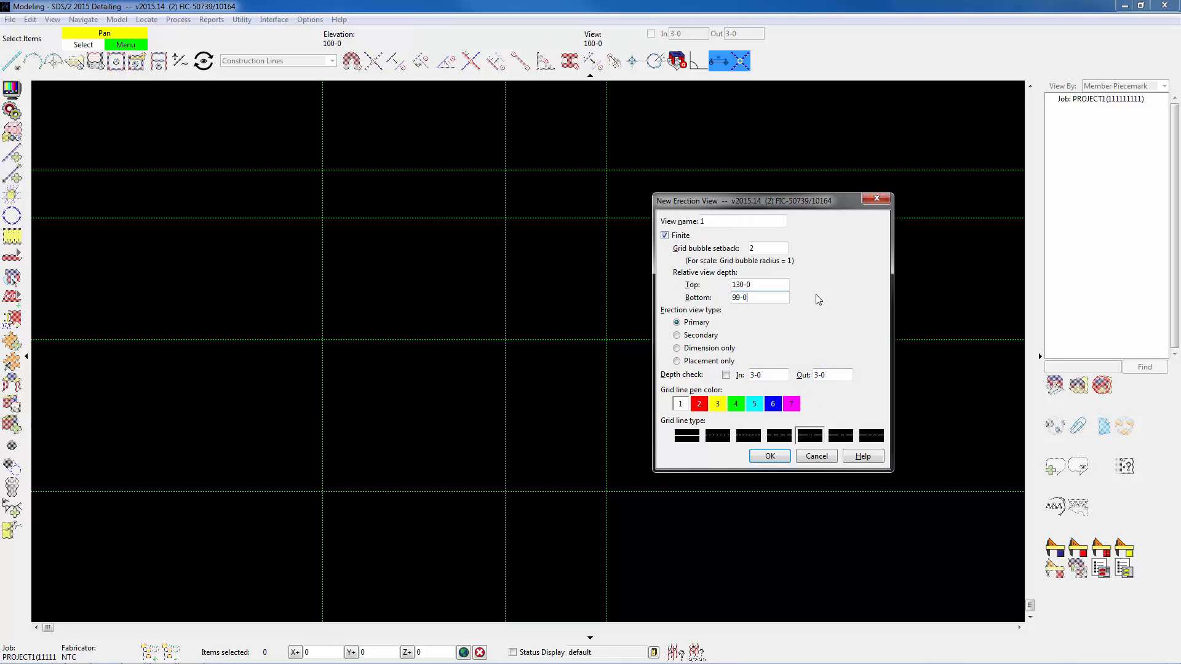
Examine the help page on the New Erection View window, especially the grid bubble setback explanation, and close it.
left_click(863, 456)
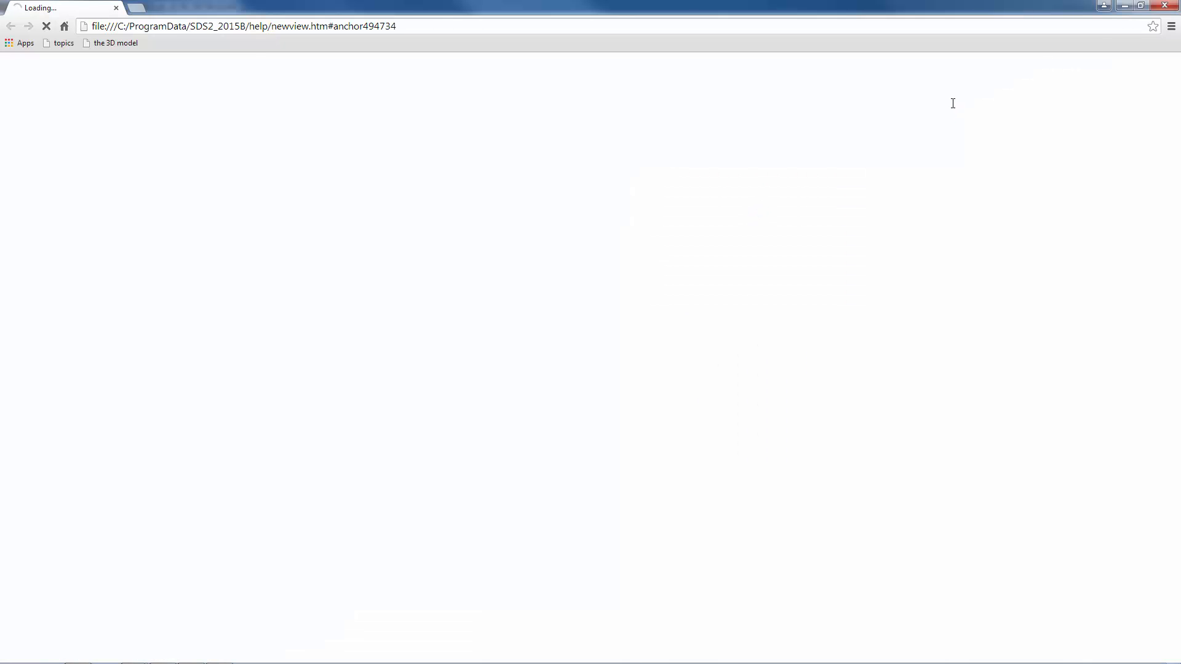
left_click(1141, 5)
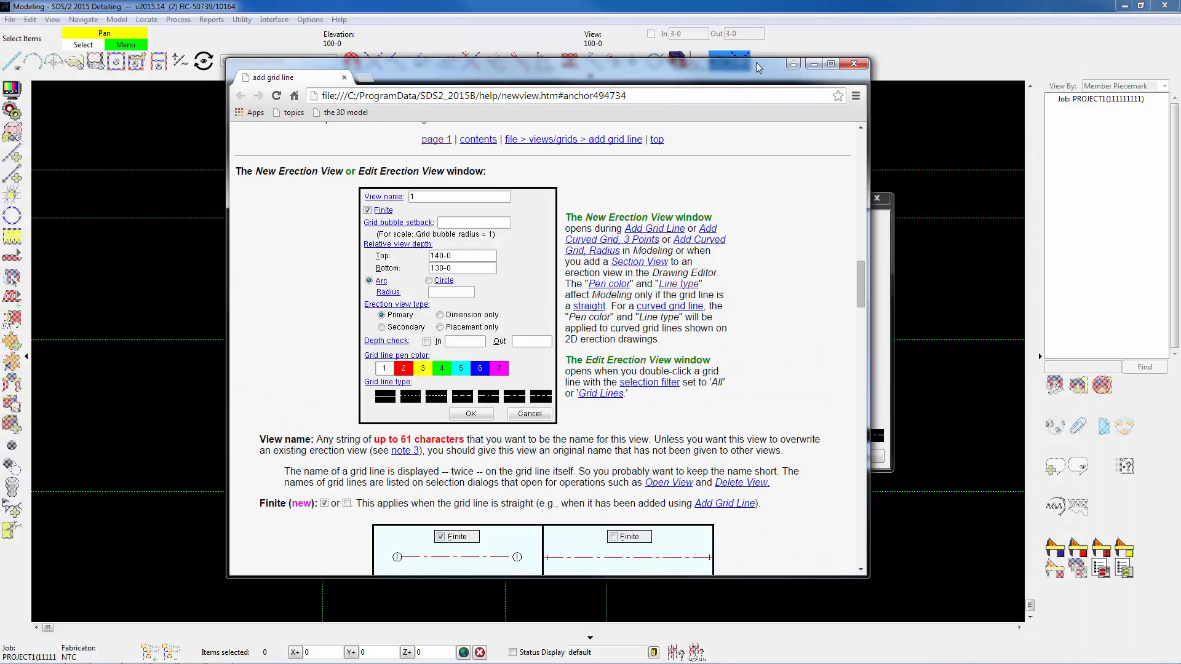
left_click_drag(758, 68, 276, 110)
left_click(798, 210)
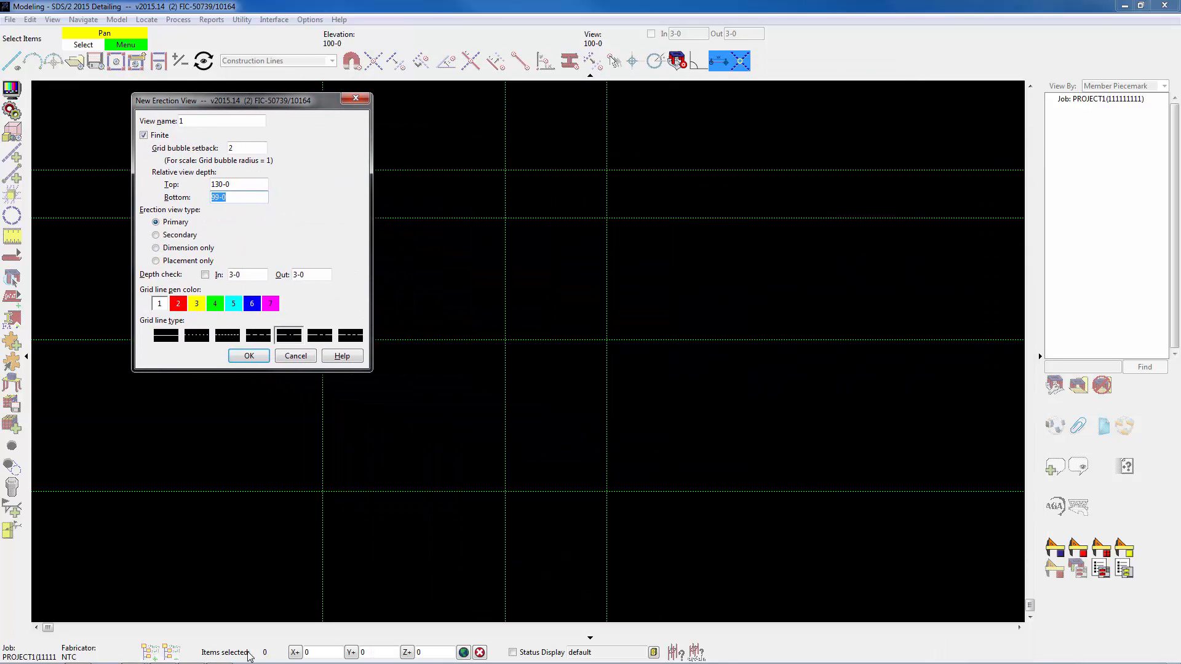
mouse_move(196, 662)
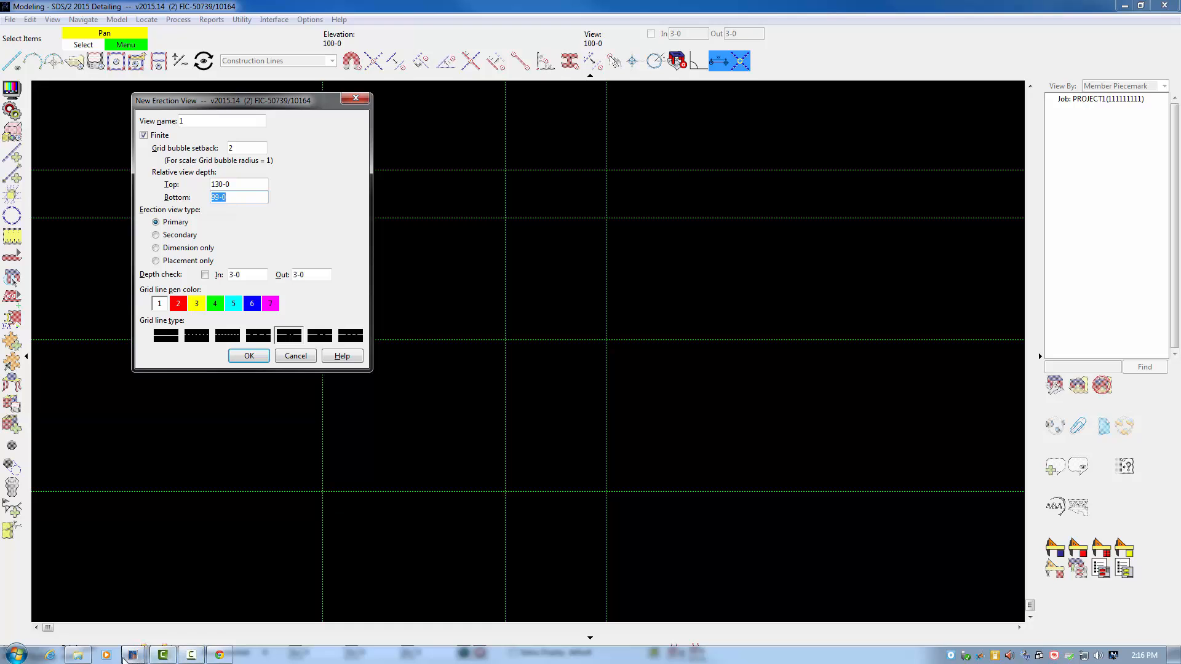
left_click(219, 655)
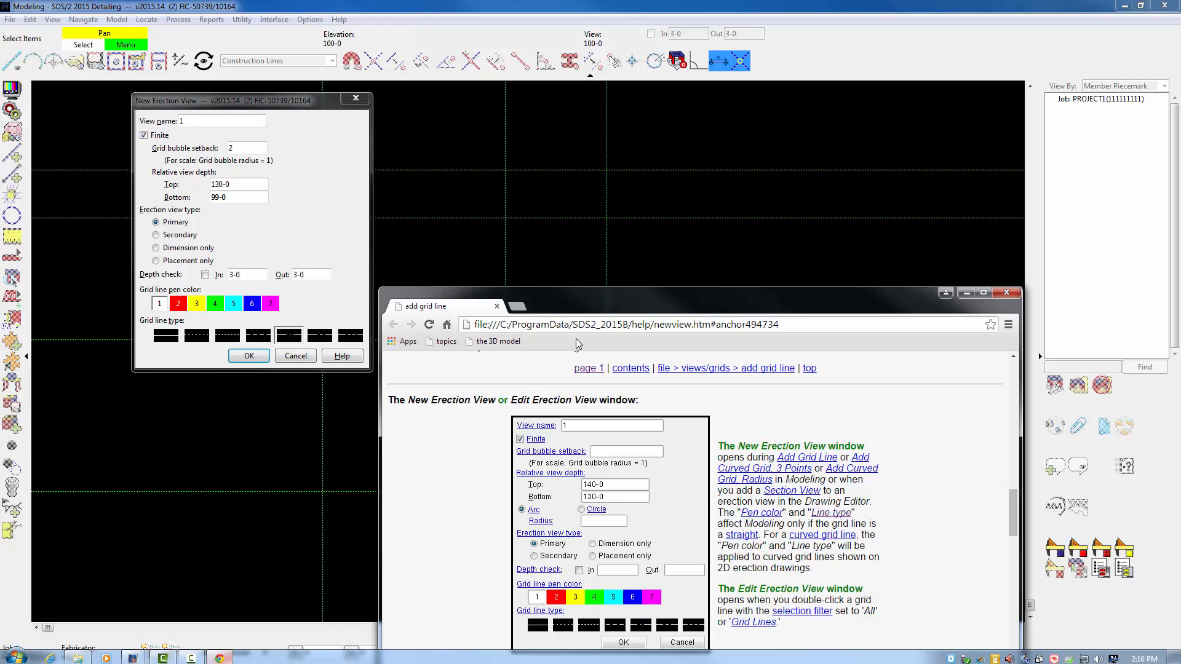
left_click_drag(622, 311, 633, 103)
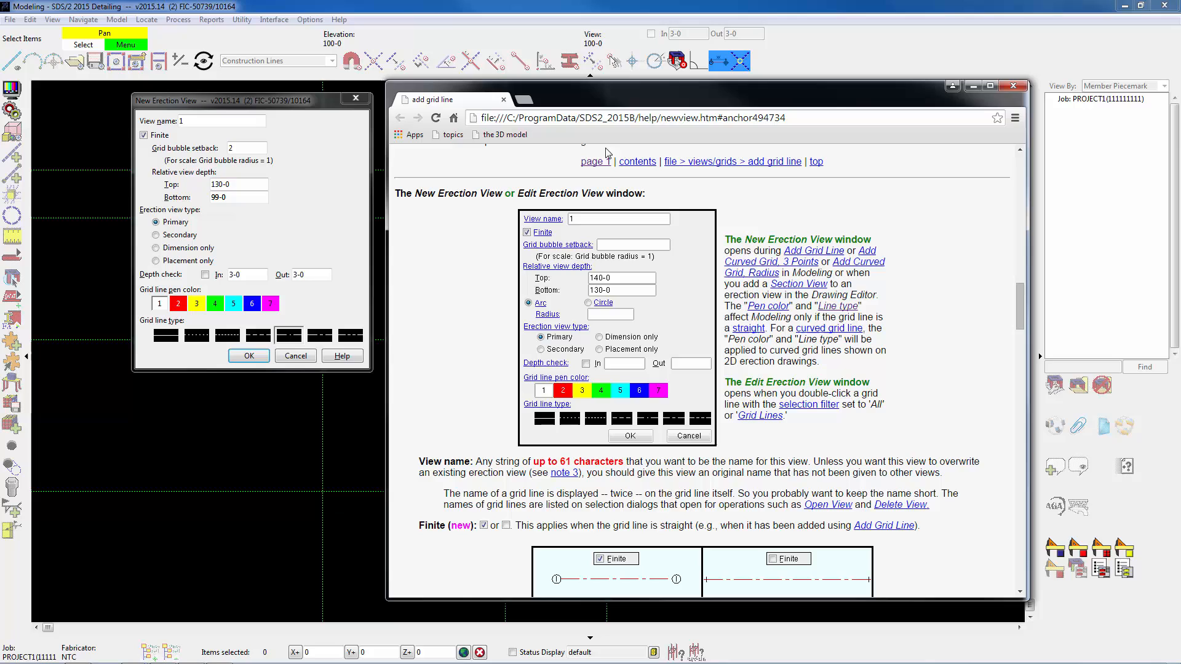
left_click(555, 248)
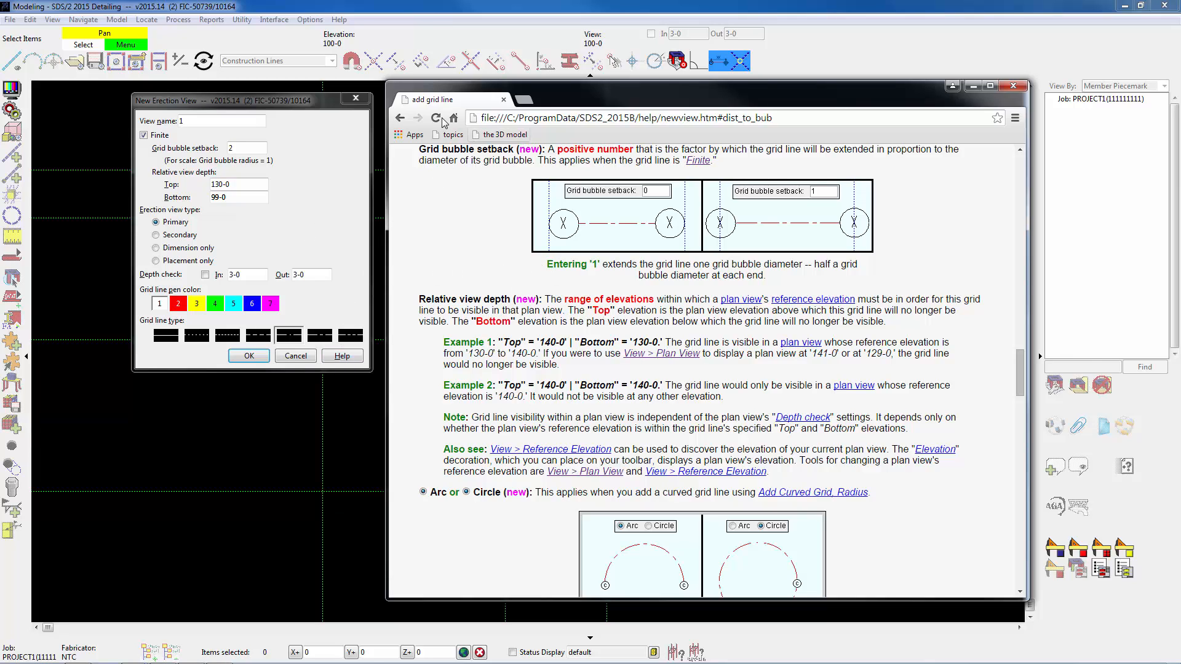
left_click(400, 118)
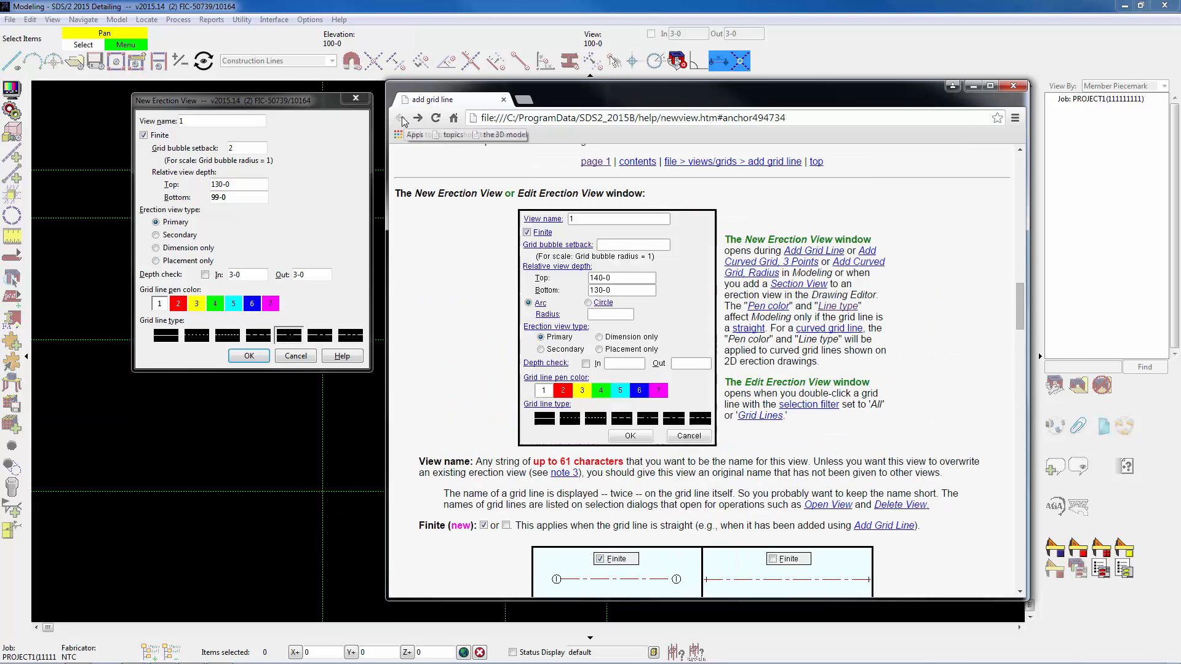
left_click(1014, 86)
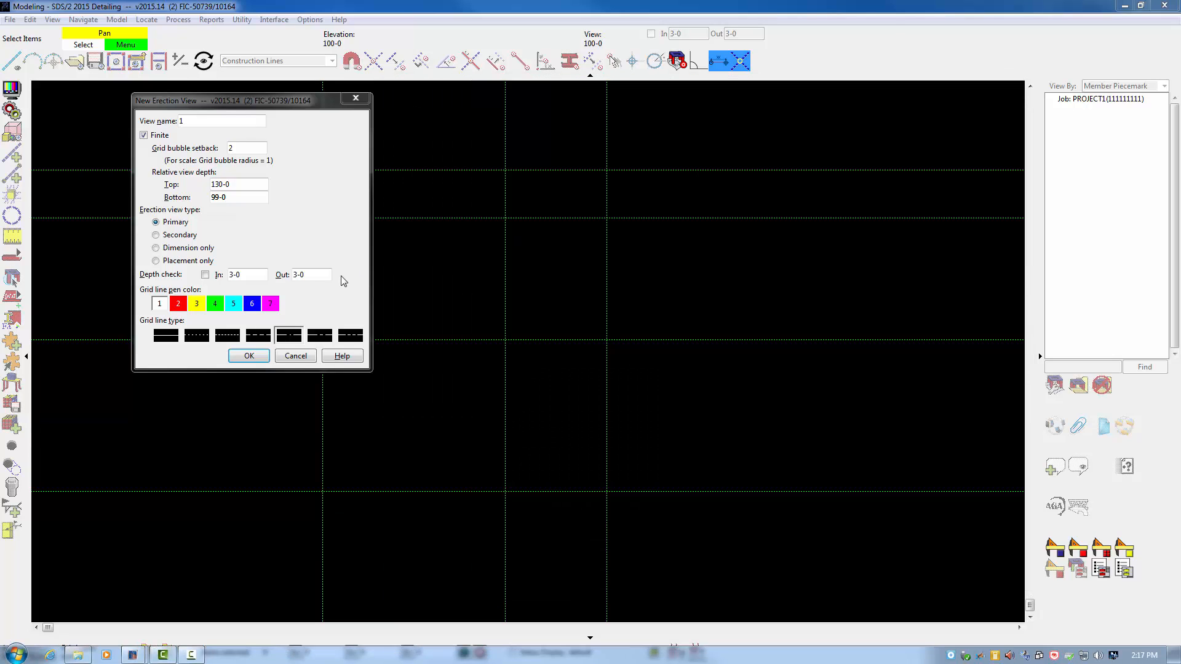
Accept the settings for grid line 1 and add grid line 2 along the middle vertical construction line, from lowest to uppermost intersection.
left_click(249, 355)
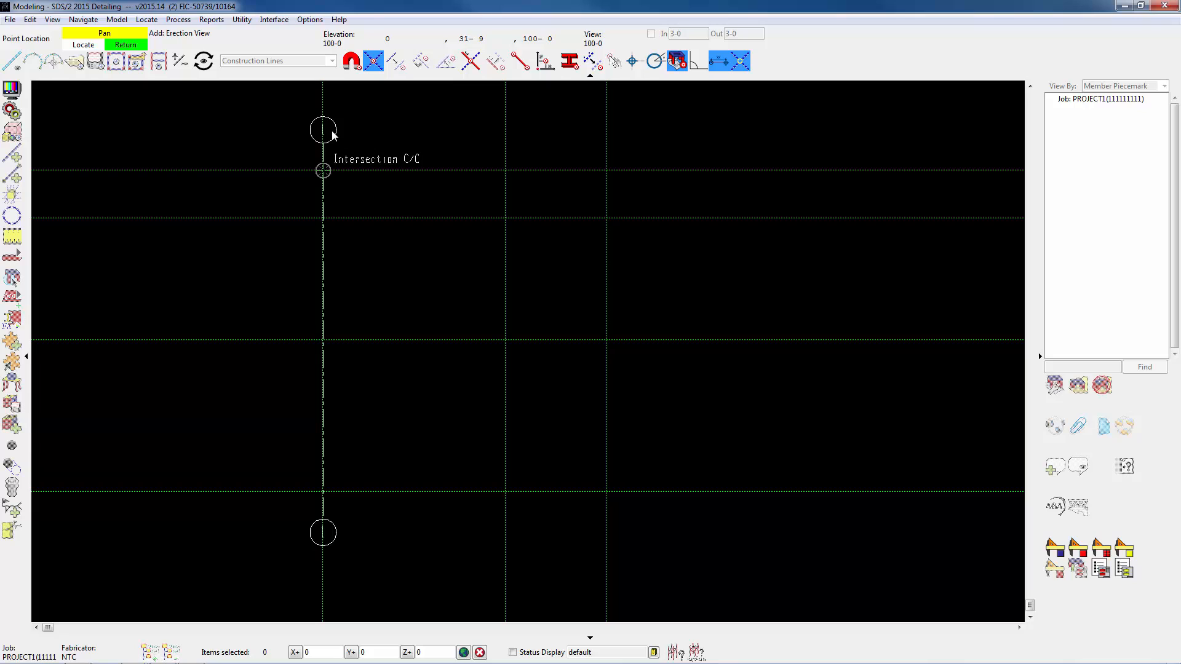
left_click(519, 491)
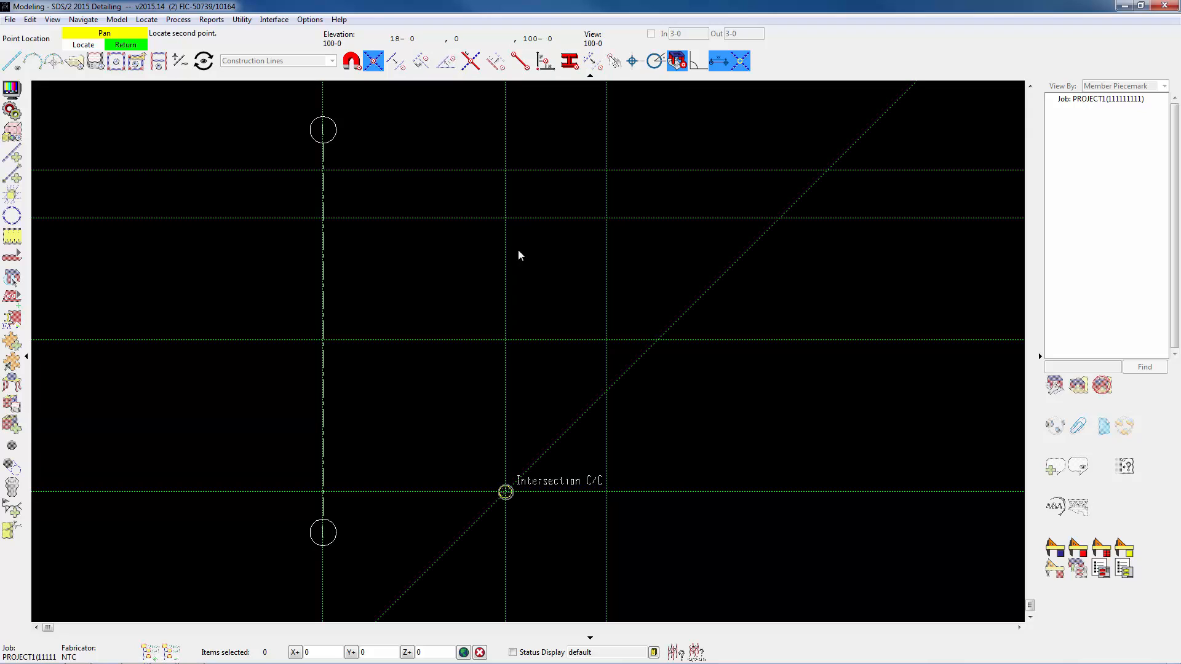
left_click(509, 173)
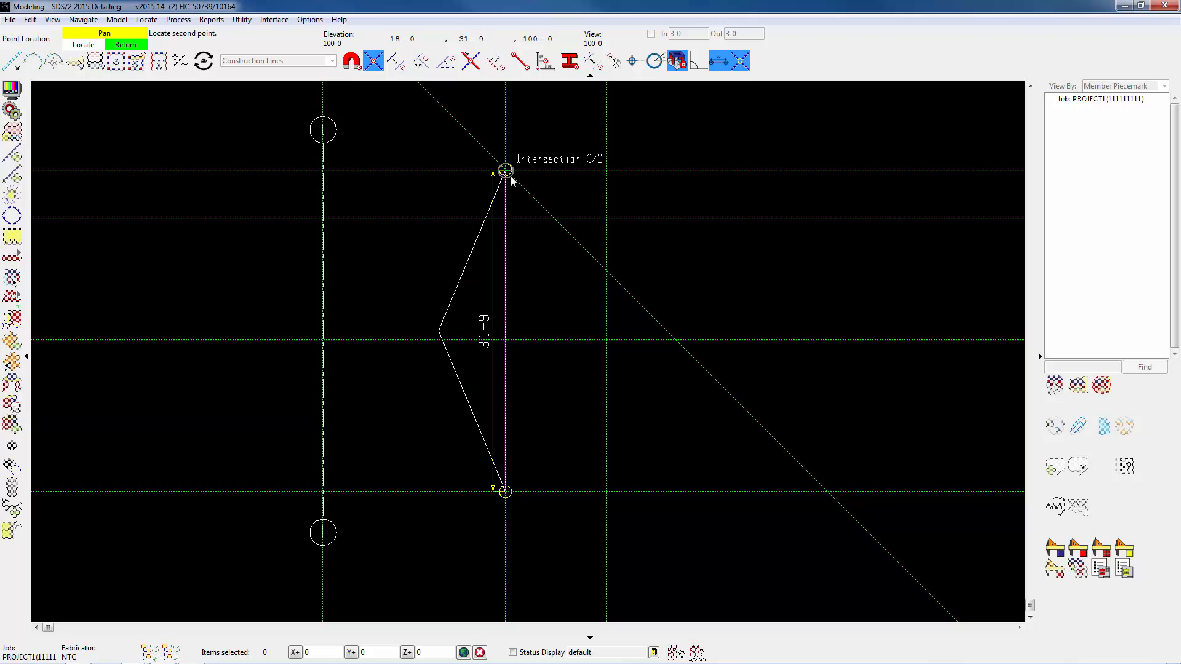
left_click(511, 176)
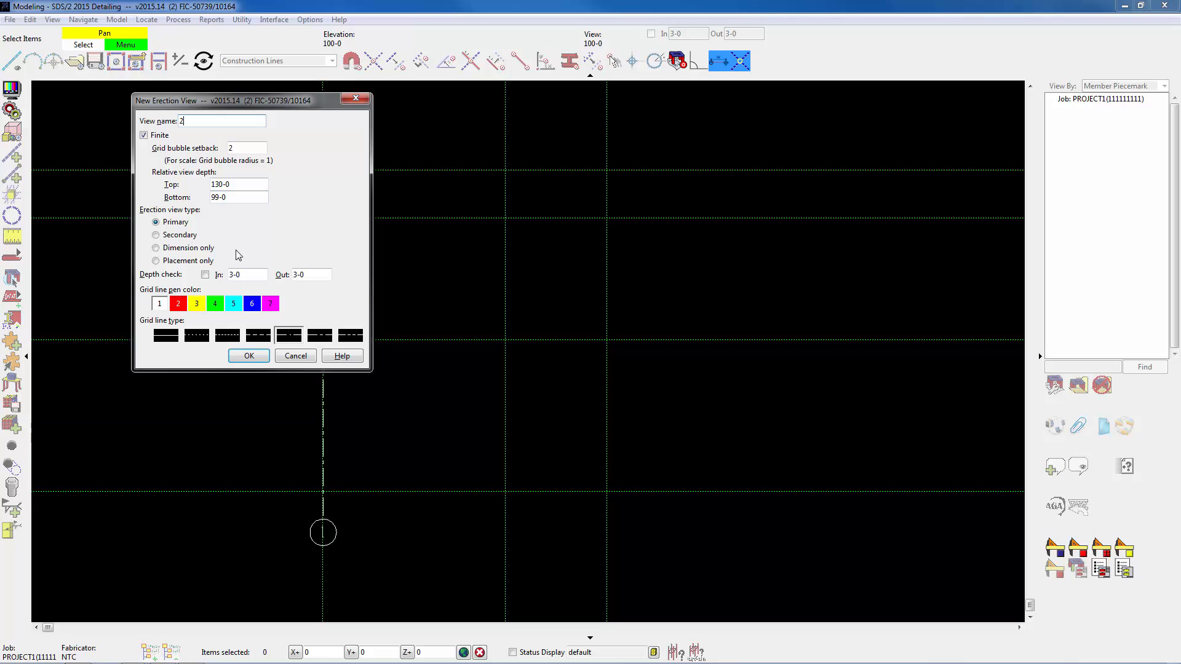
left_click(249, 356)
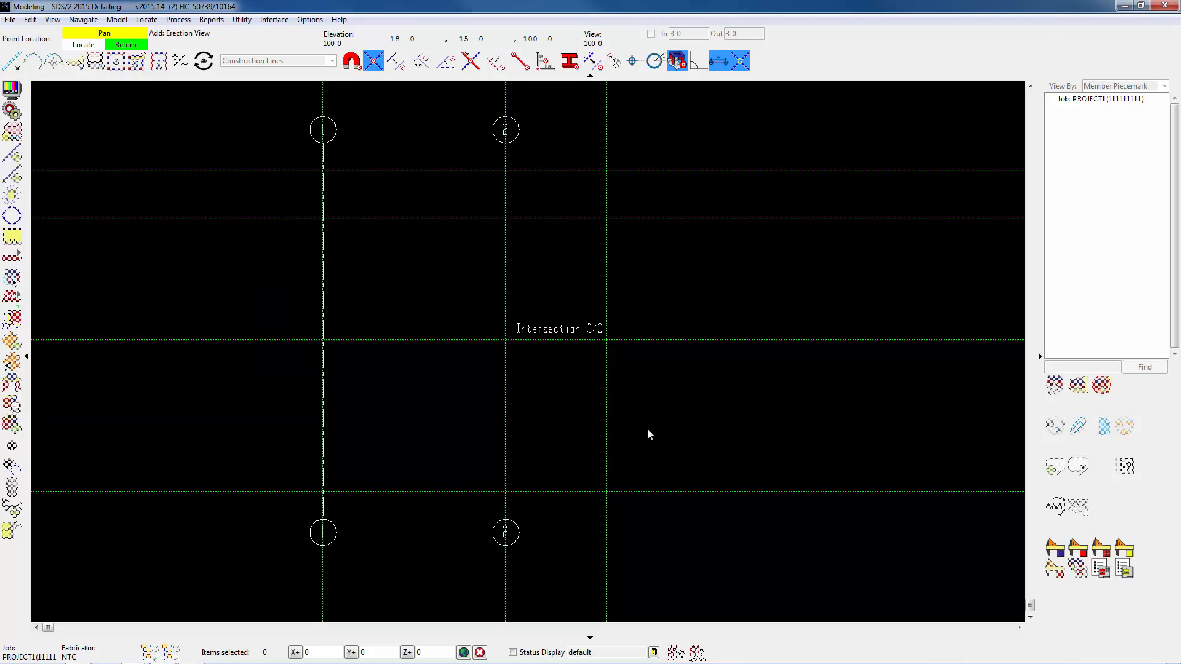
Add grid line 3 along the rightmost vertical construction line, from its lowest to its uppermost construction line intersection.
left_click(630, 493)
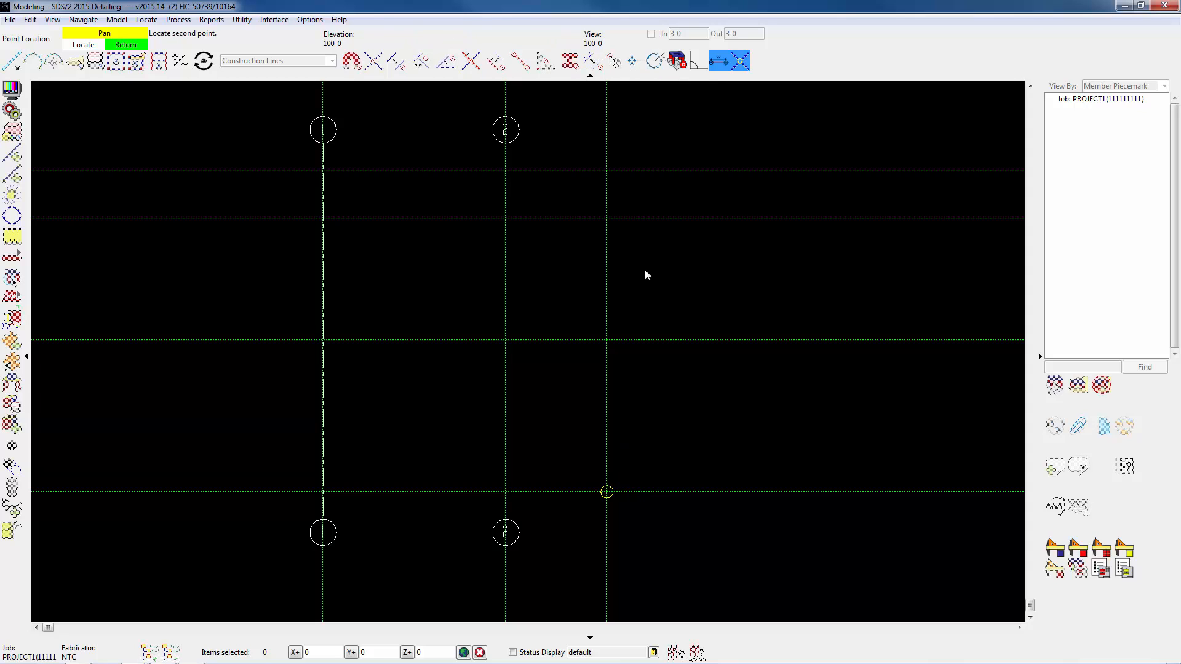
left_click(618, 163)
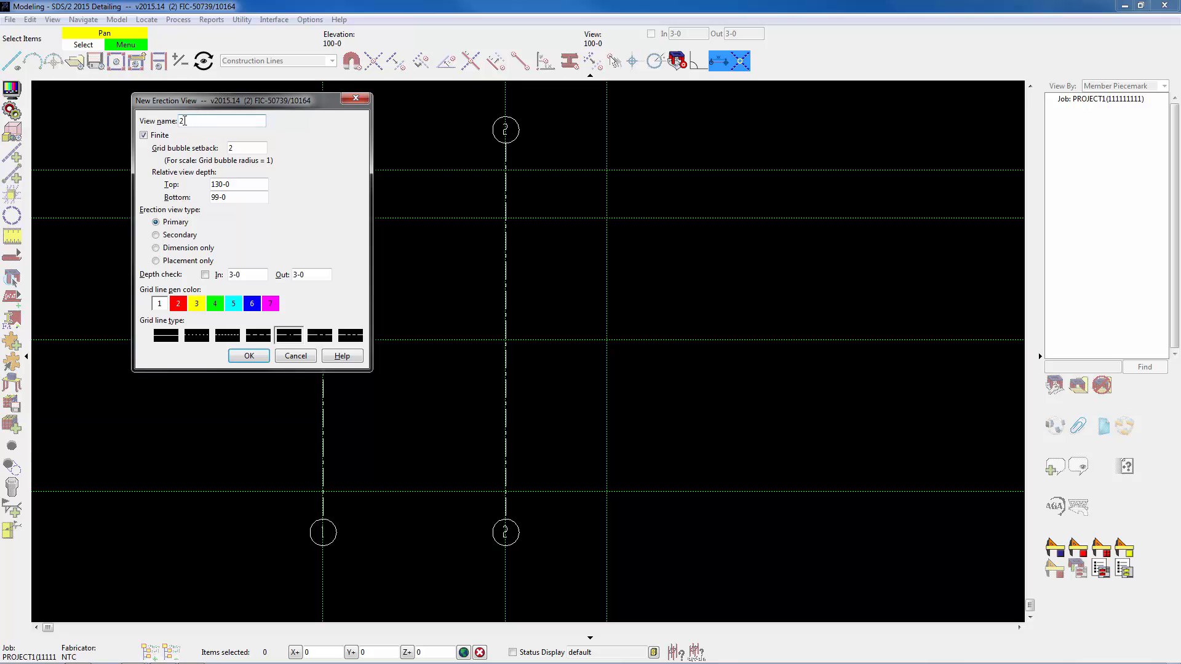
type("3")
left_click(250, 356)
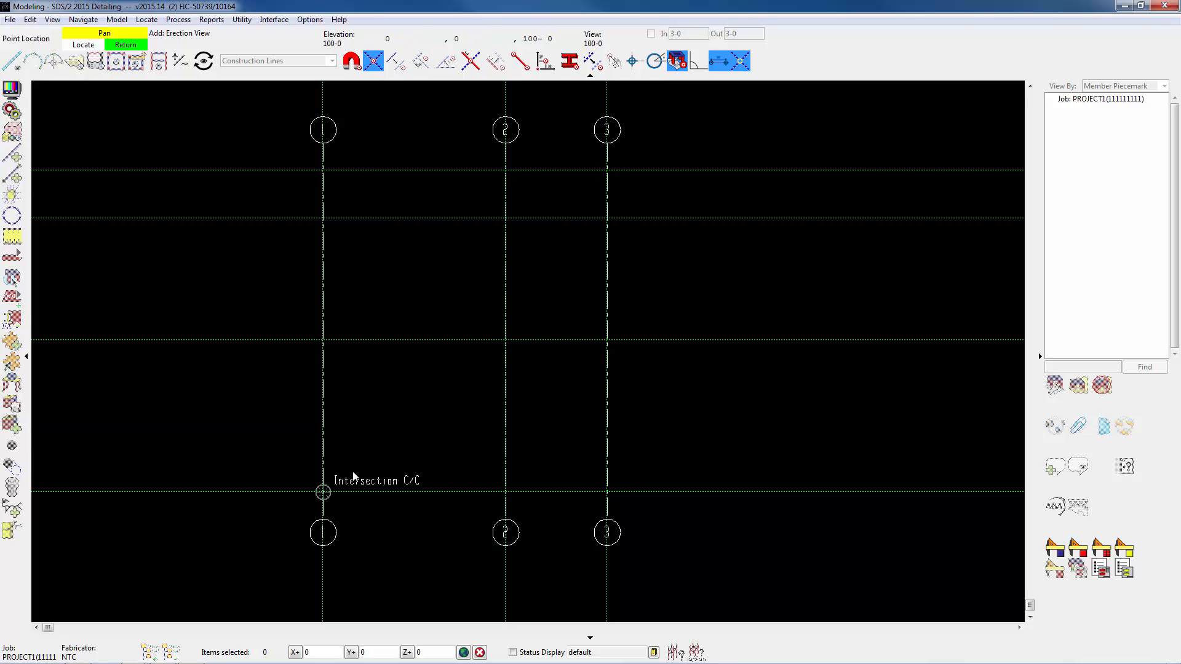
left_click(322, 492)
left_click(610, 490)
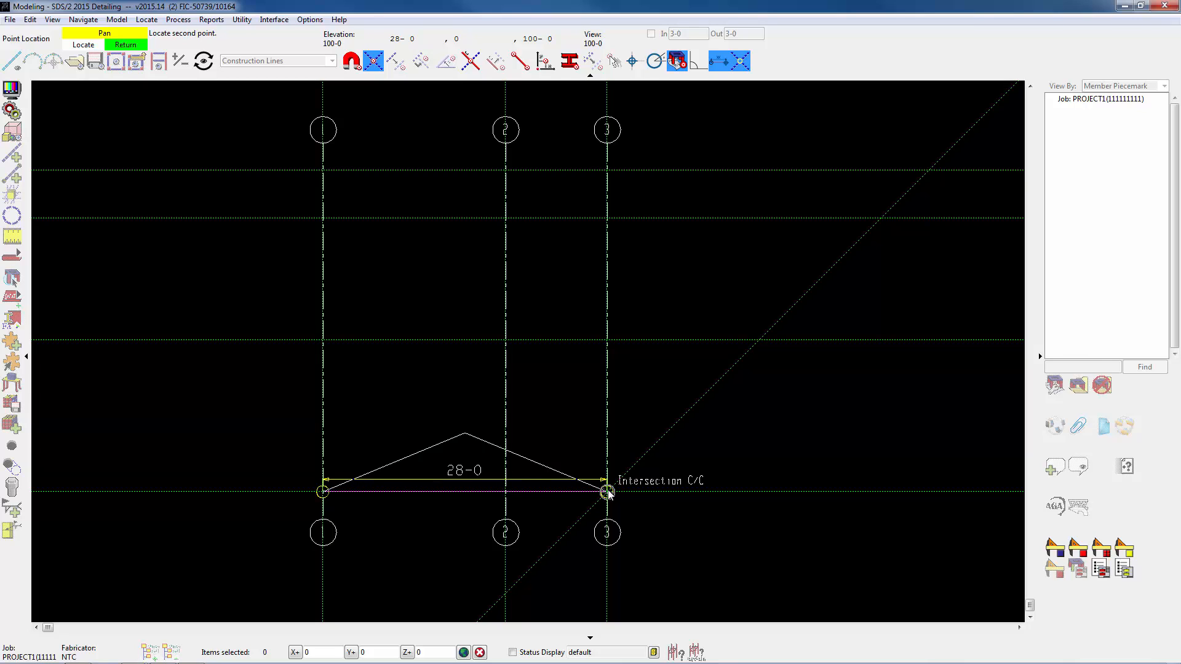
left_click(607, 490)
left_click(614, 495)
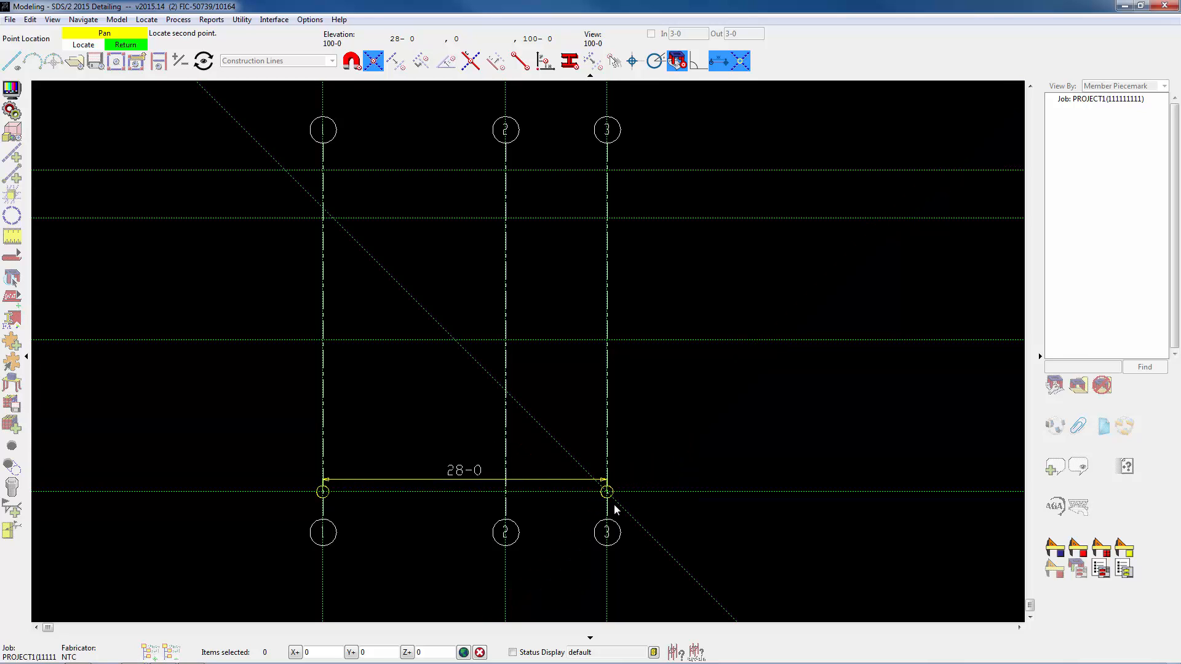
Add grid line A along the lowest horizontal construction line, from grid line 1 to grid line 3, and end the command.
left_click(323, 492)
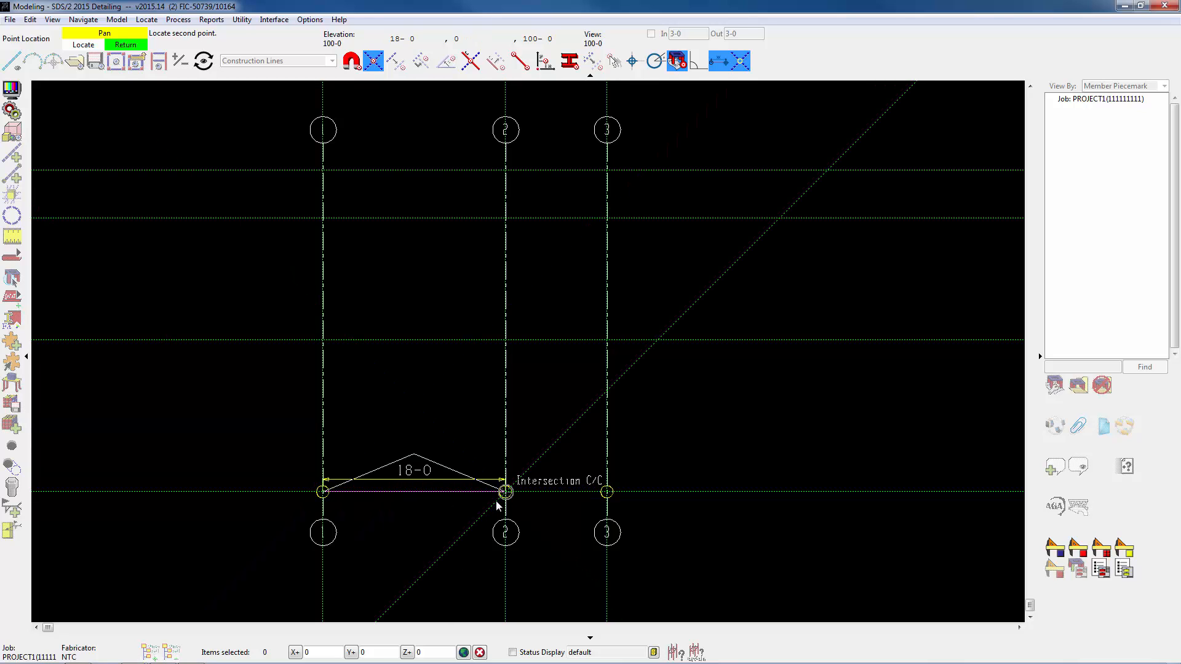
left_click(617, 500)
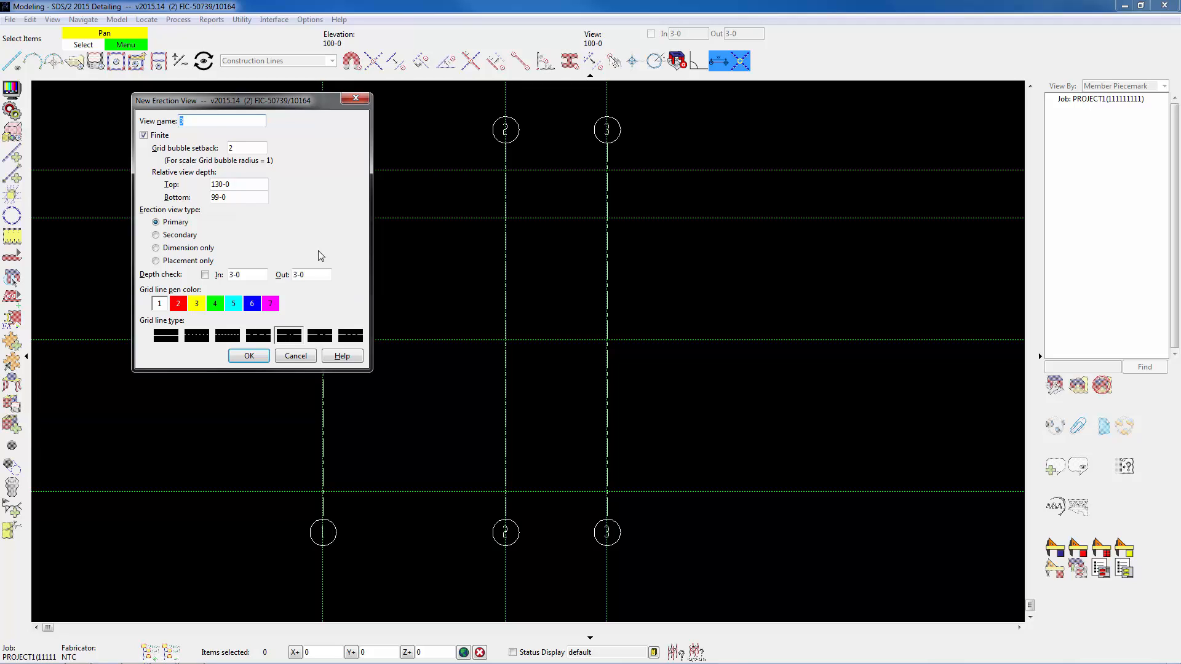
type("A")
left_click(246, 355)
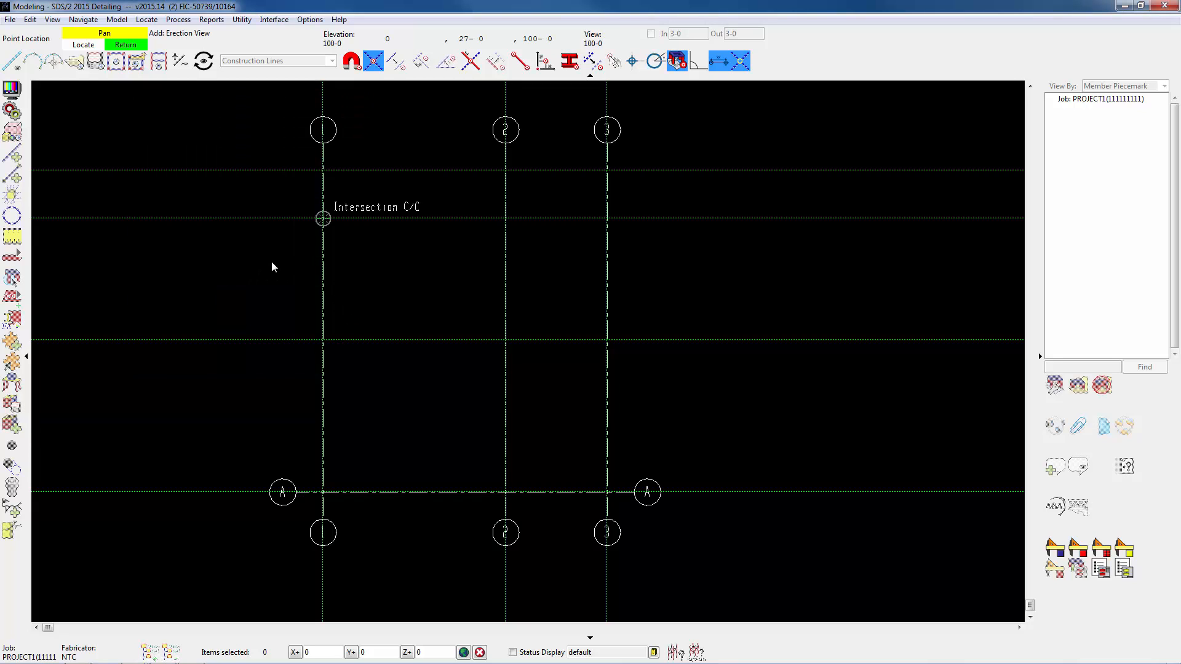
right_click(227, 272)
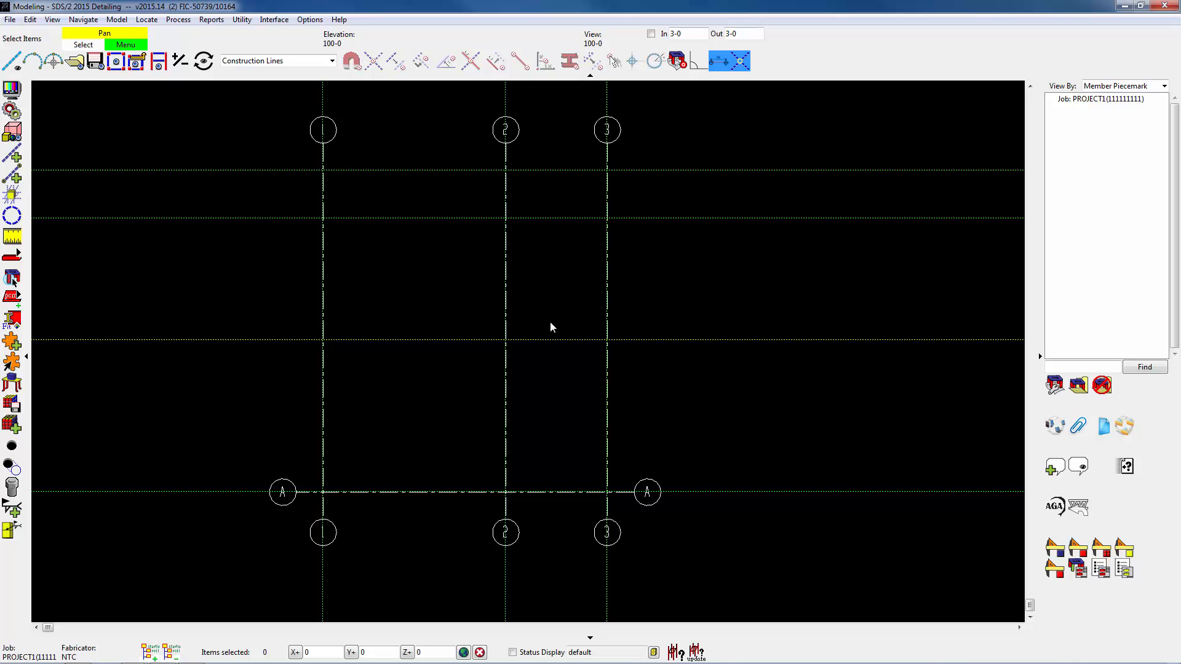
Add grid line B at a dimension of 15-0 from grid line A, using A as the base grid line.
left_click(11, 20)
mouse_move(46, 44)
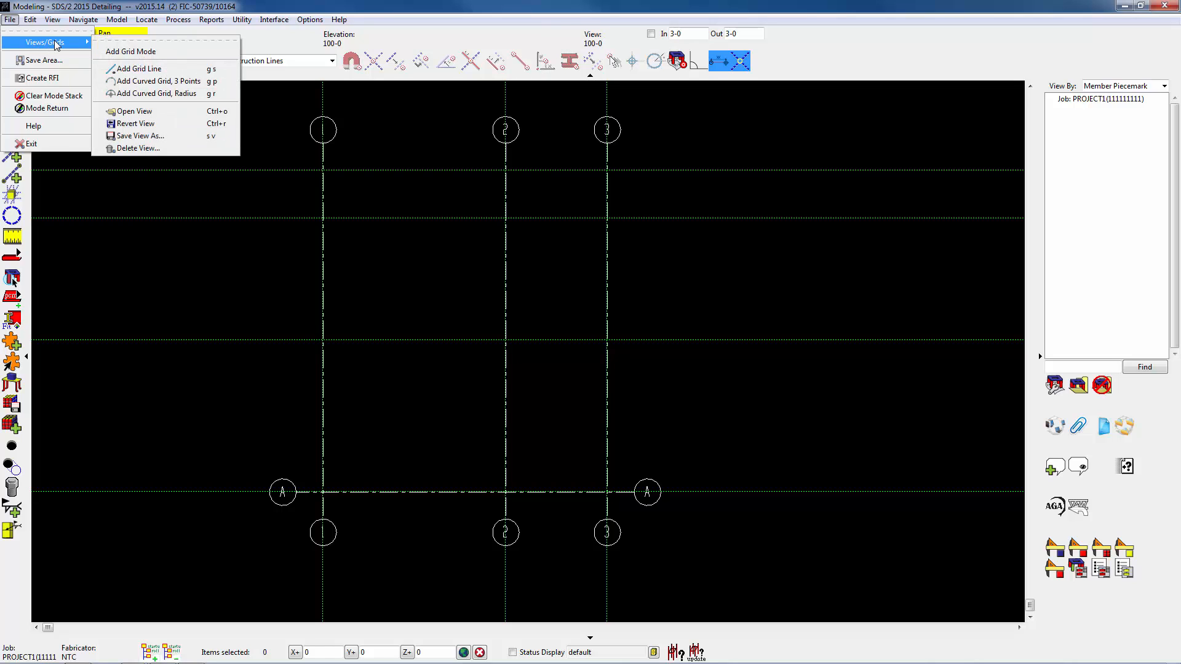
left_click(138, 68)
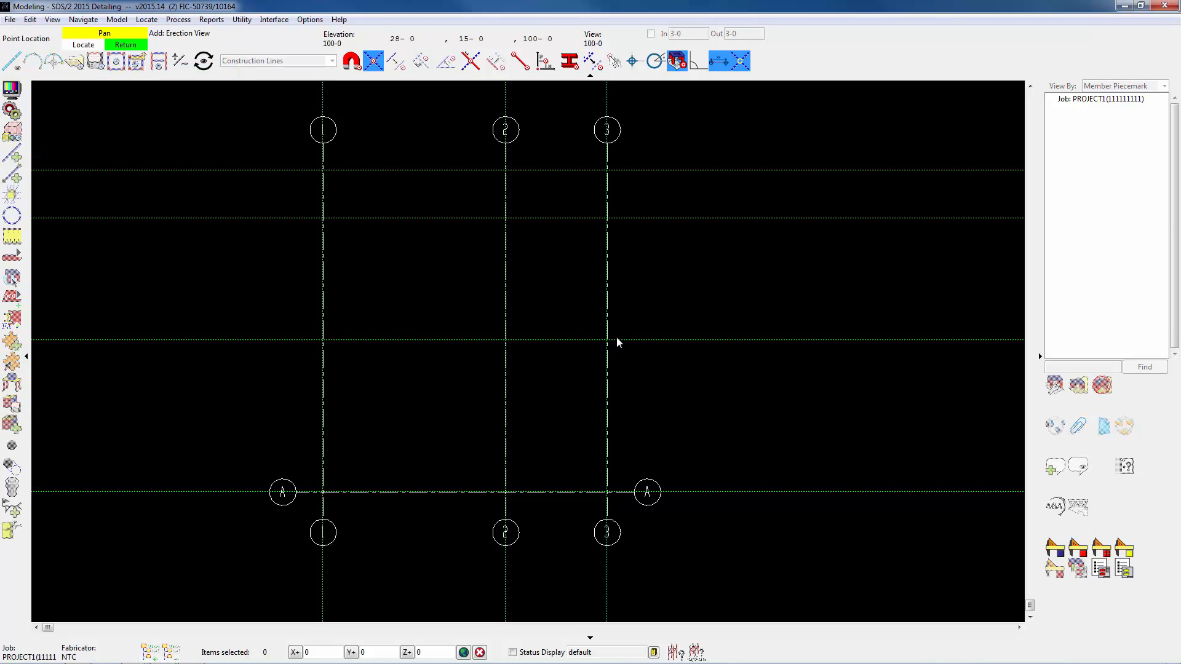
left_click(594, 62)
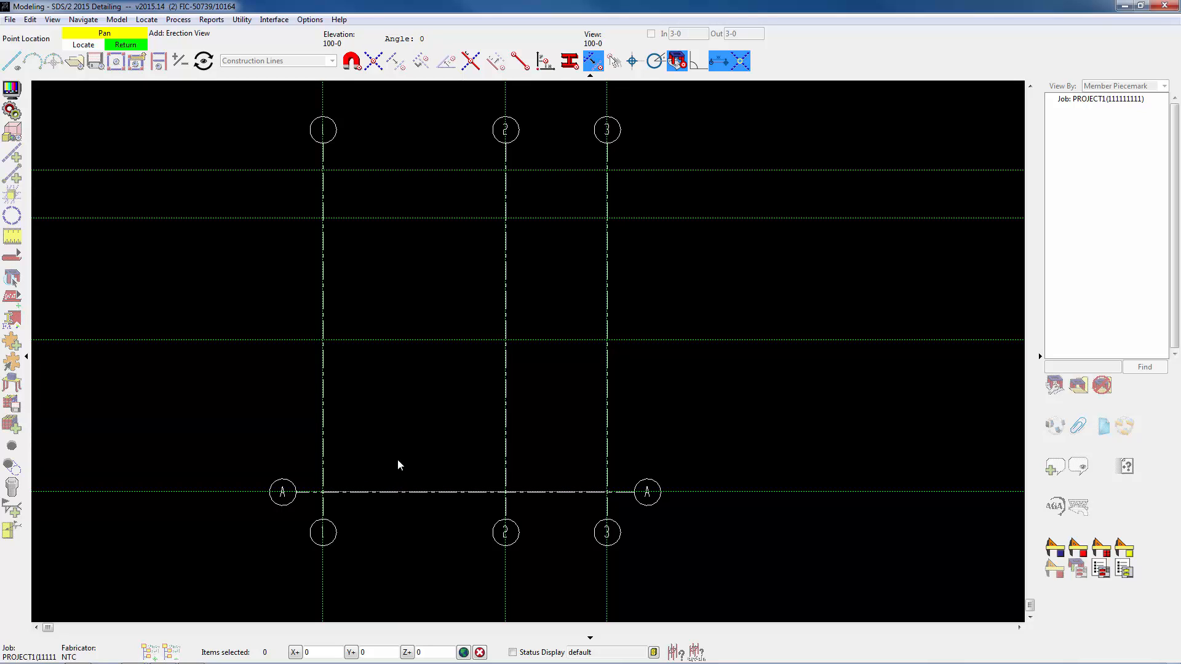
left_click(400, 493)
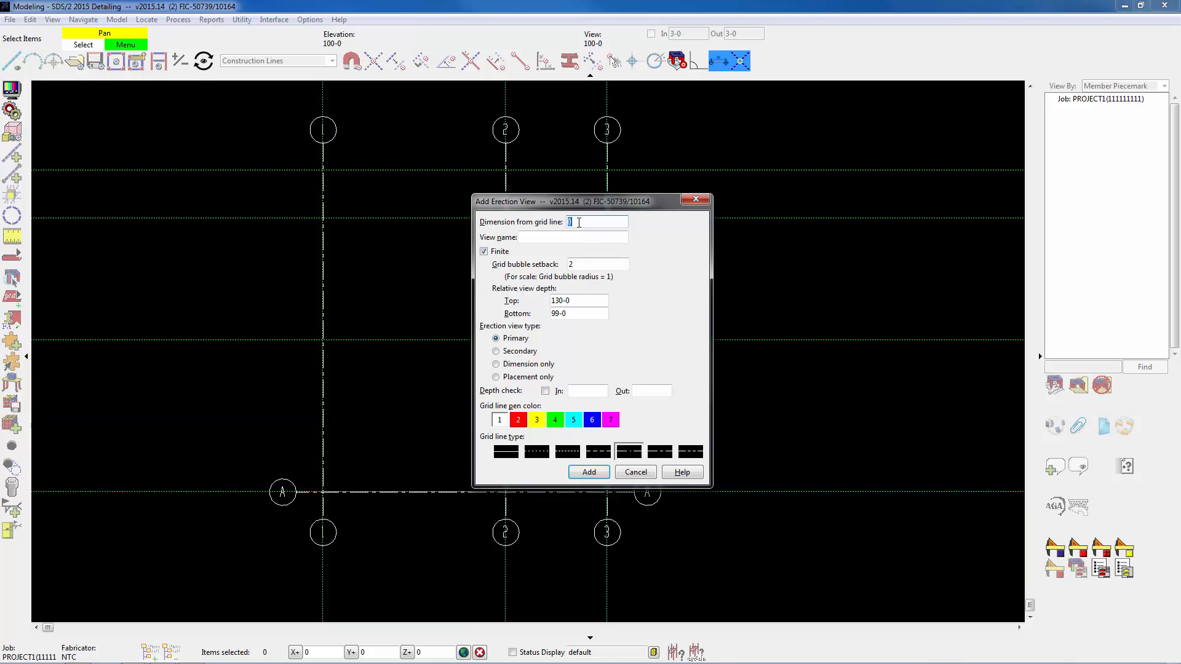
type("15-0")
left_click(552, 236)
type("B")
left_click(594, 475)
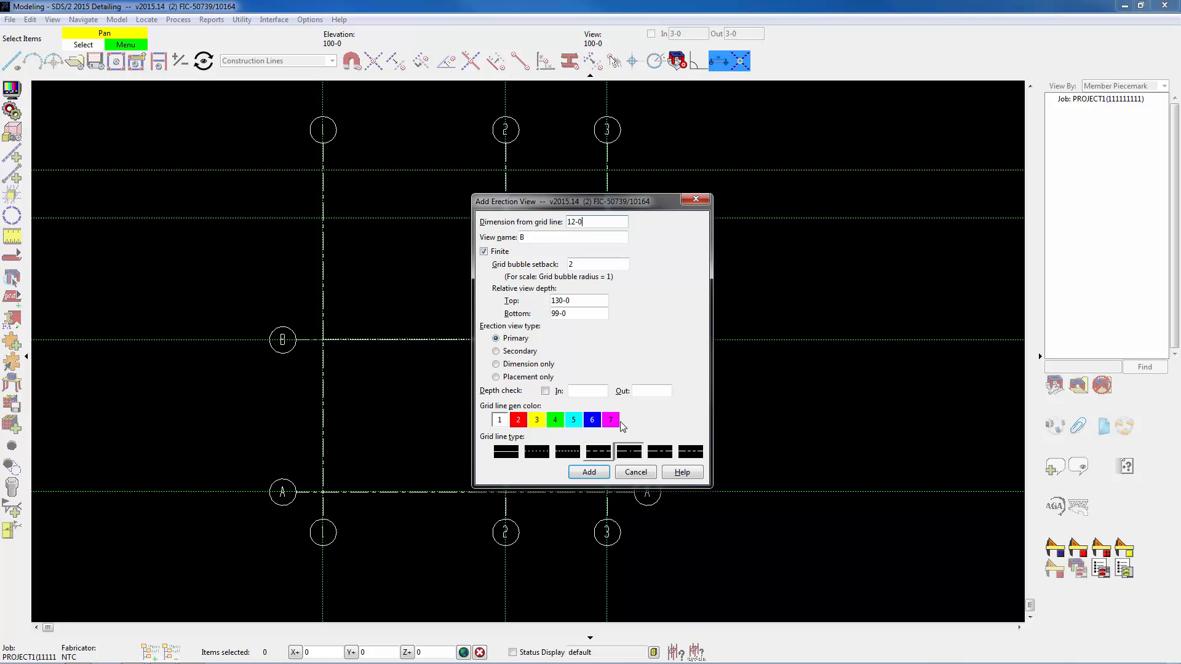
Add grid line B.7 at 12-0 from grid line B and grid line C at 4-9 from B.7, and finish adding grid lines.
left_click(530, 237)
left_click(590, 473)
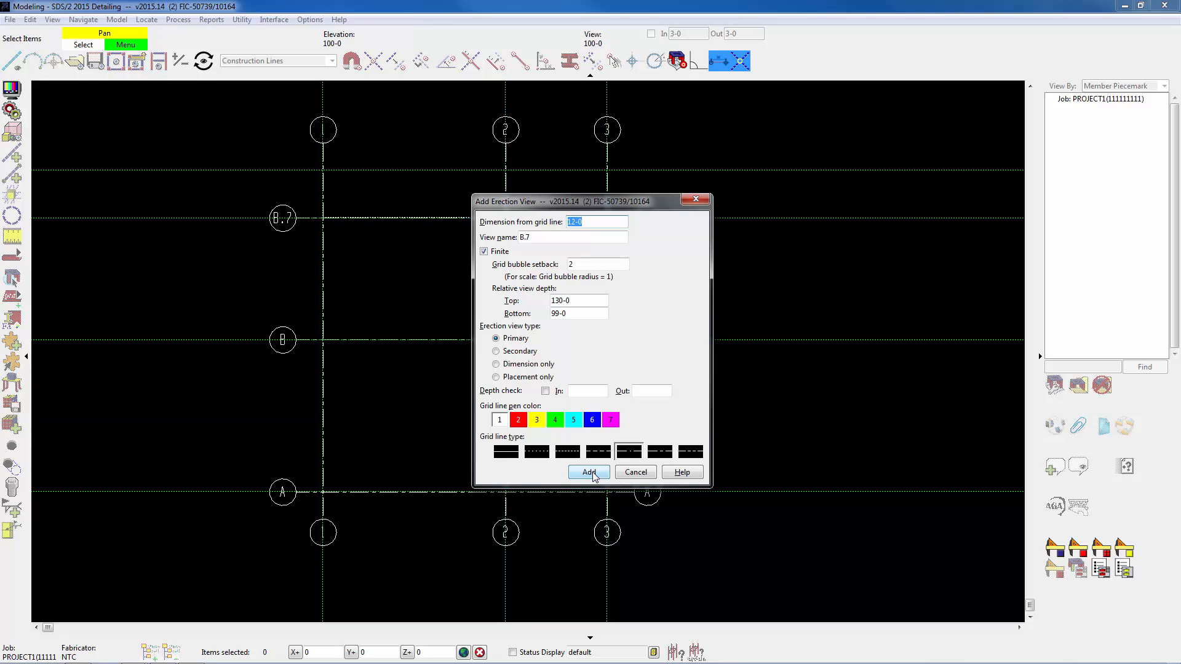
type("4-9")
key("Tab")
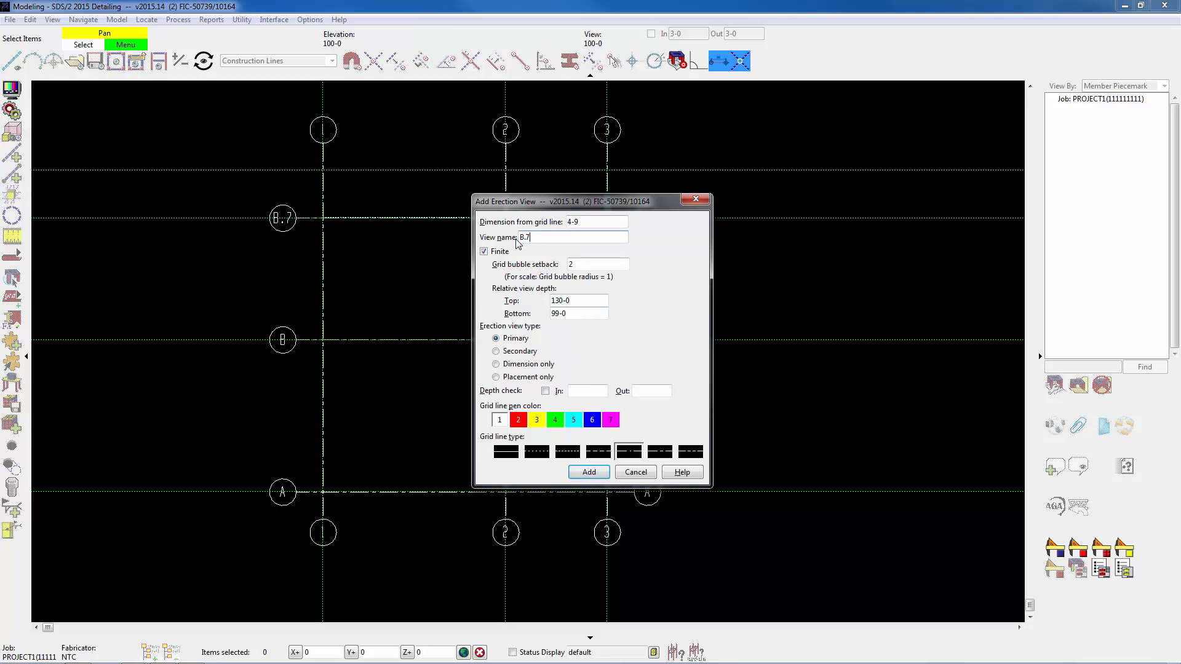
type("C")
left_click(590, 474)
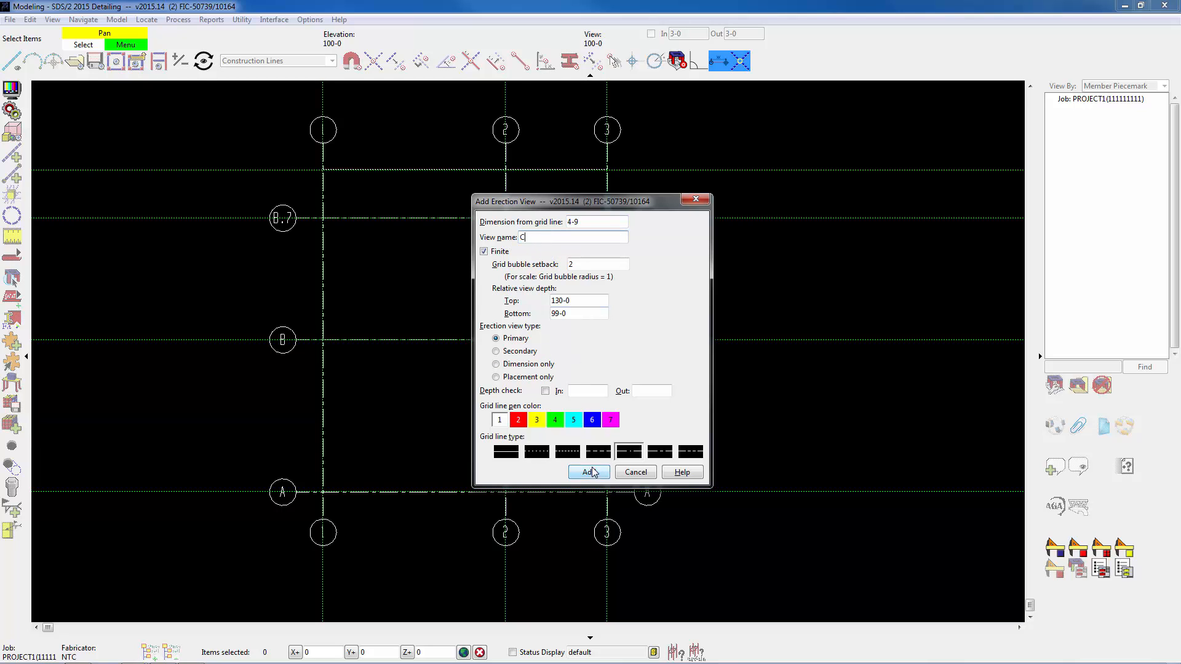
left_click(636, 473)
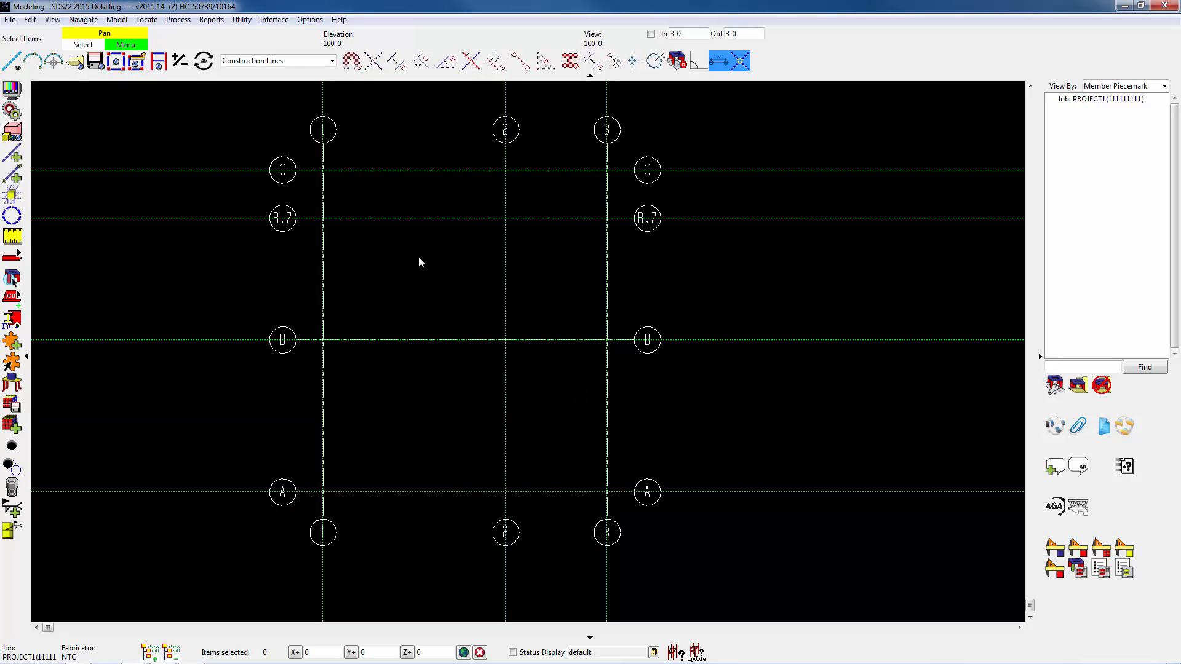